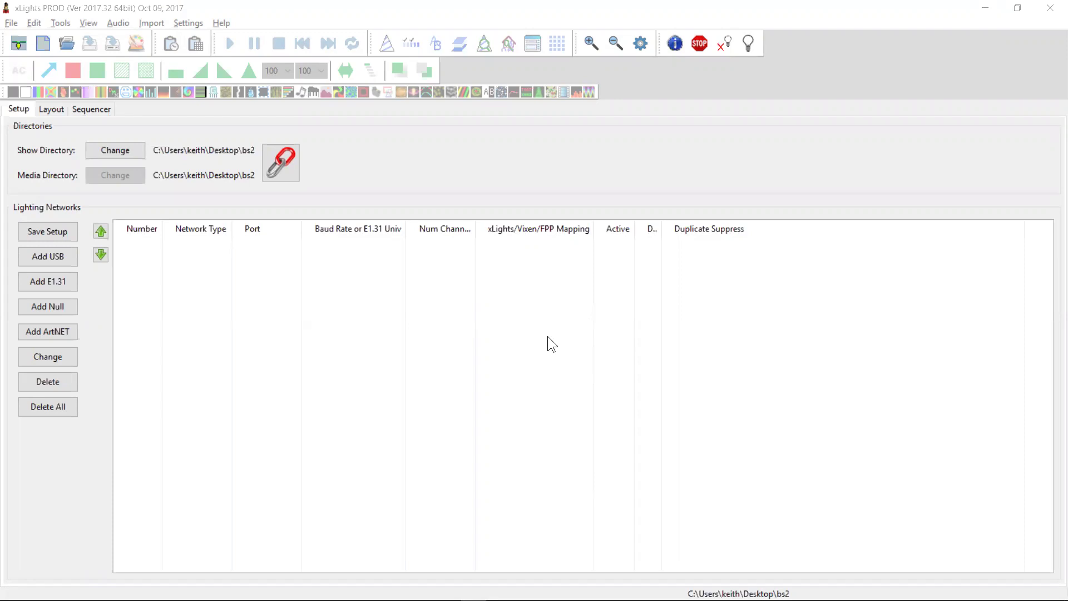
Step: Add a null output with 10000 channels to the lighting networks and save the setup
left_click(65, 306)
key("ctrl+a")
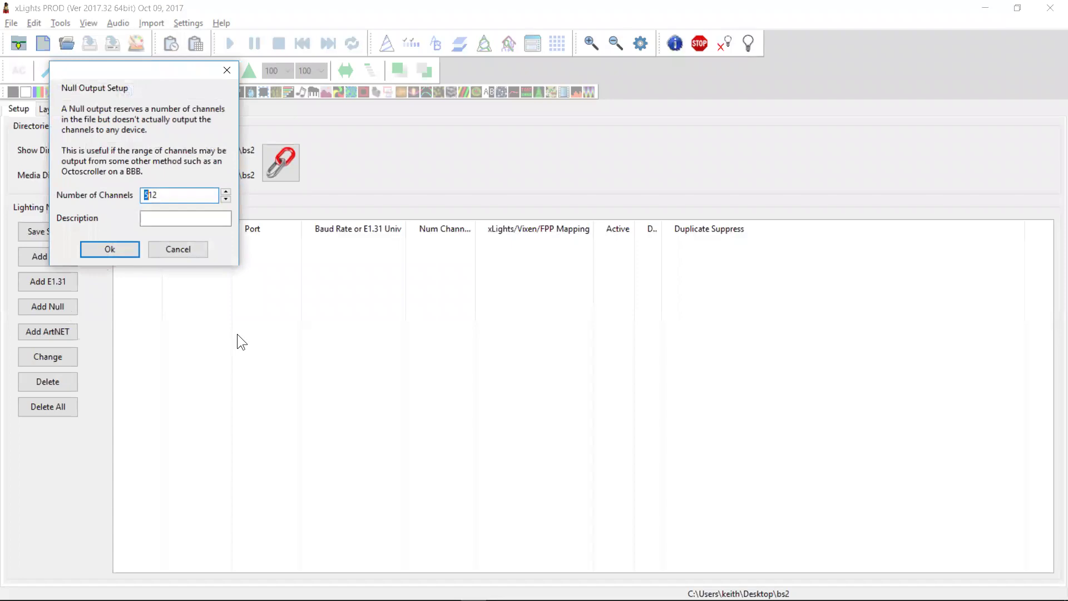
type("10000")
left_click(121, 248)
left_click(51, 231)
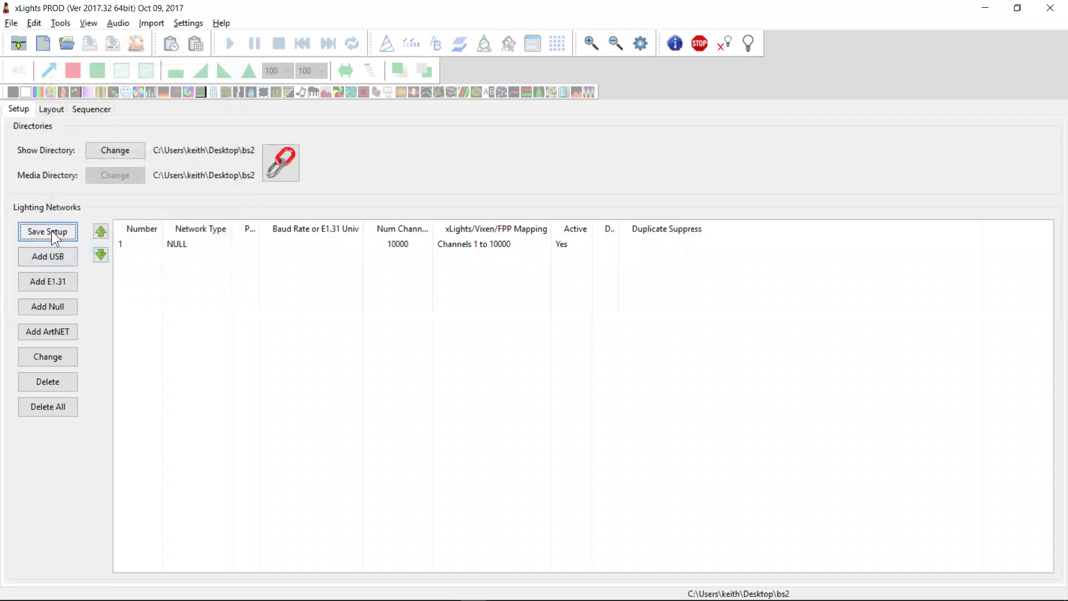
Step: Draw a matrix model in the layout preview
left_click(52, 109)
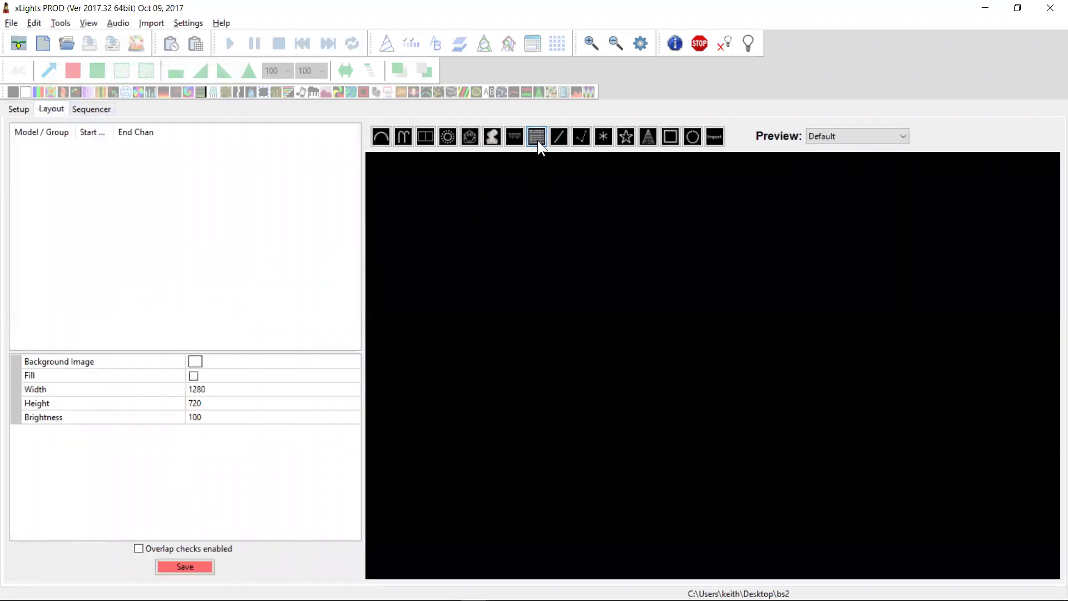
left_click(538, 141)
mouse_move(507, 306)
left_mouse_down()
mouse_move(539, 250)
mouse_move(603, 250)
mouse_move(592, 239)
left_mouse_up()
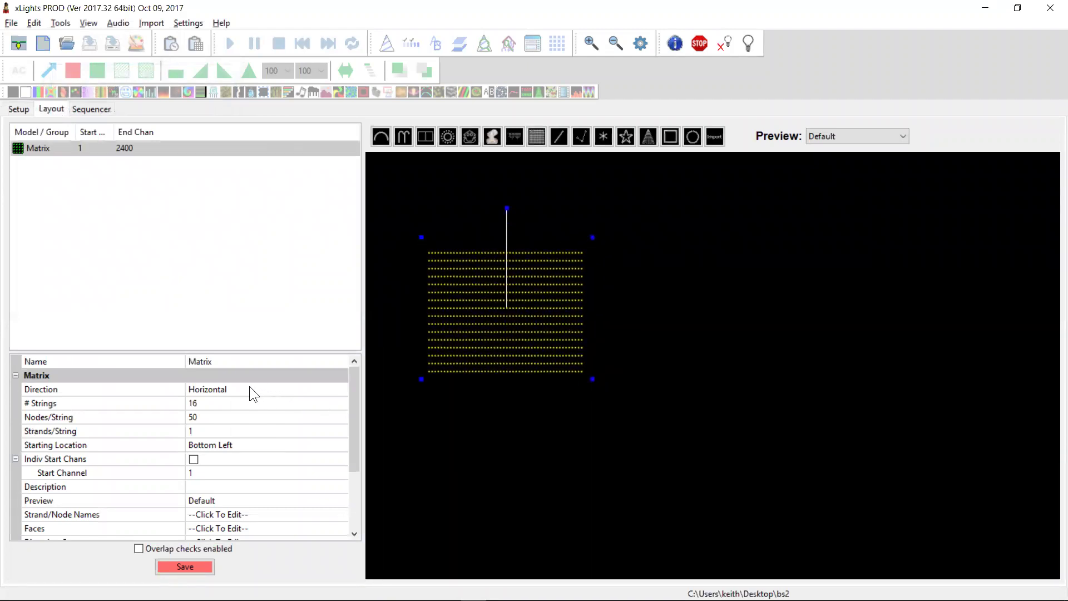
Step: Set the matrix to 50 strings with a Top Left starting location and save the layout
left_click(223, 403)
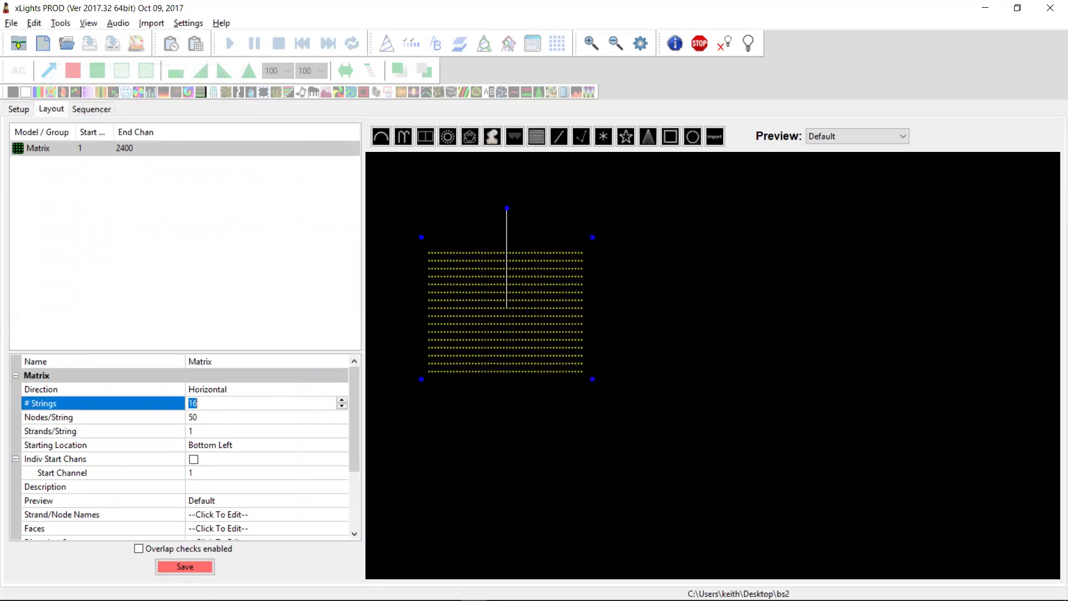
type("50")
key("Tab")
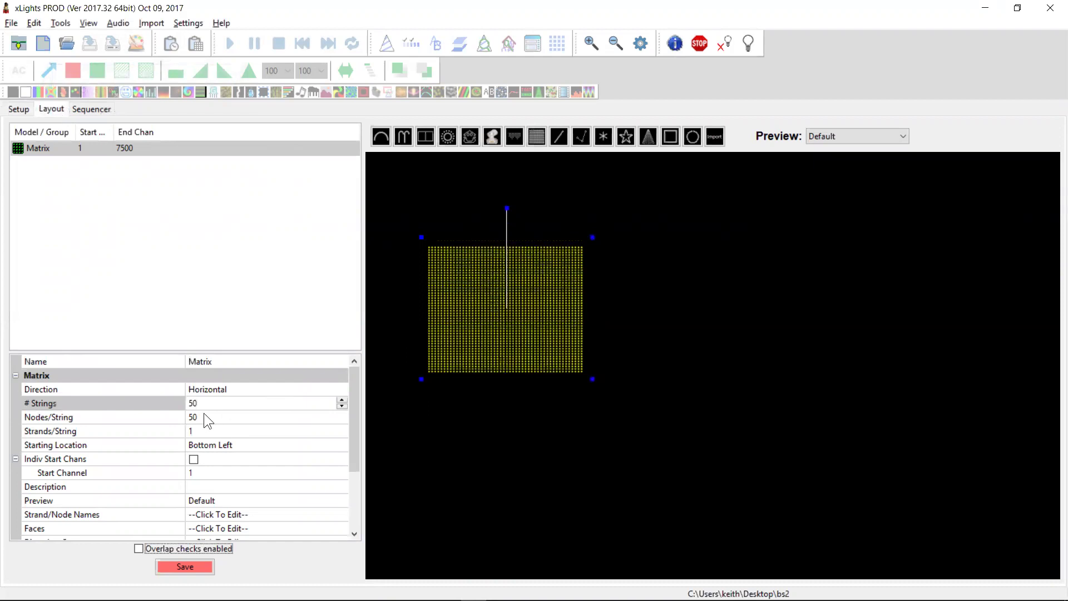
left_click(211, 447)
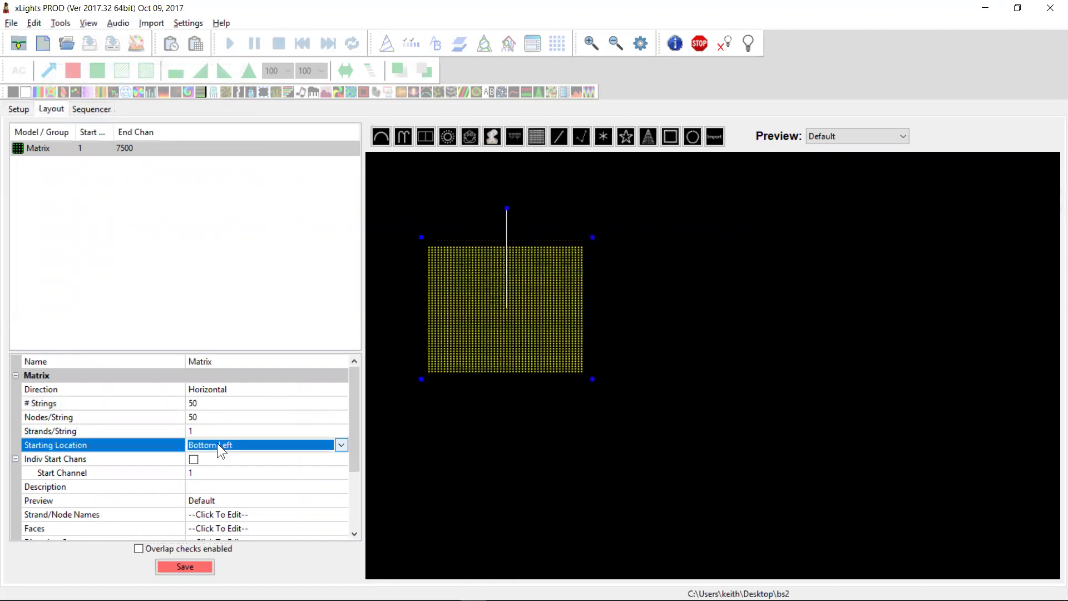
left_click(211, 447)
left_click(215, 458)
left_click(188, 565)
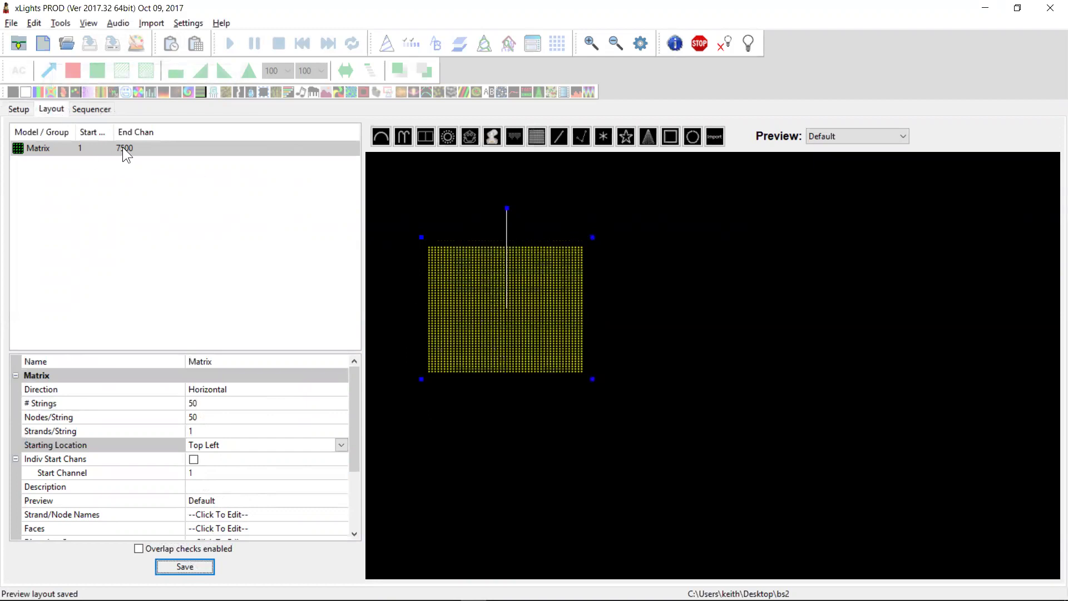
Step: Create a new animation sequence
left_click(47, 44)
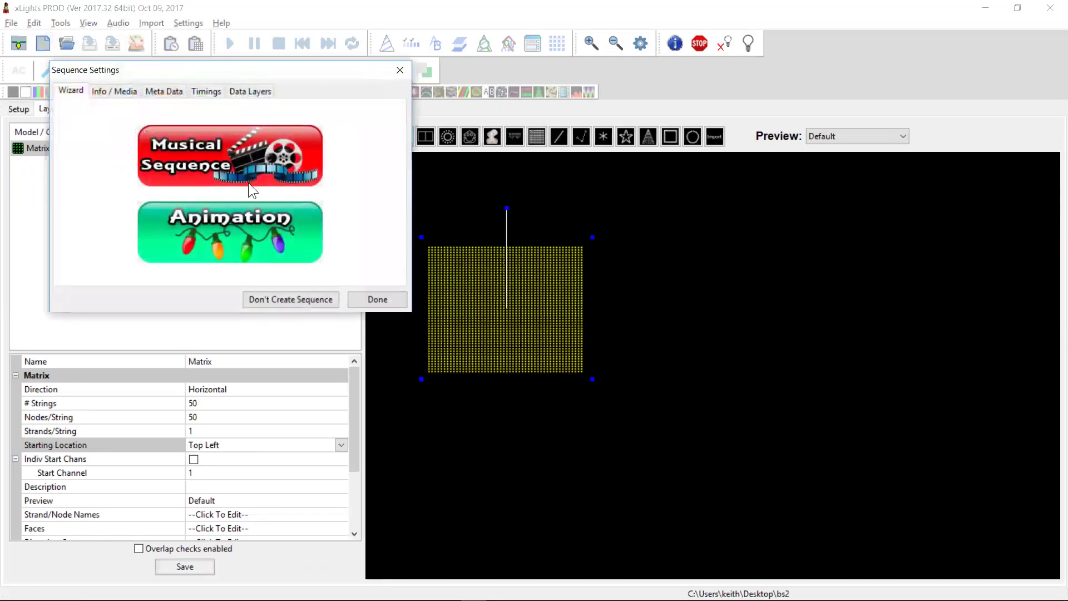
left_click(294, 231)
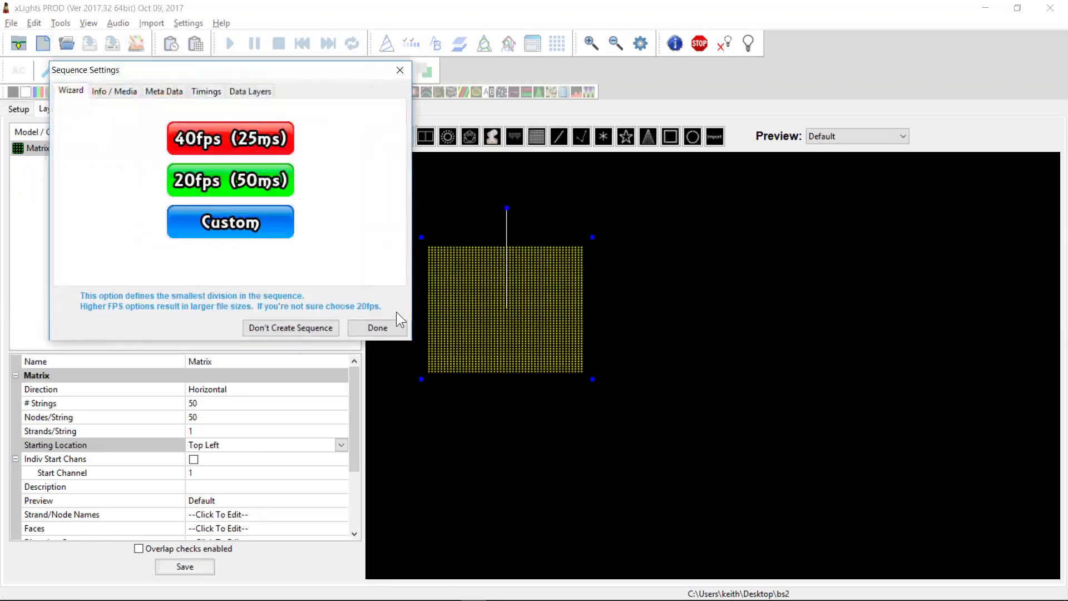
left_click(395, 323)
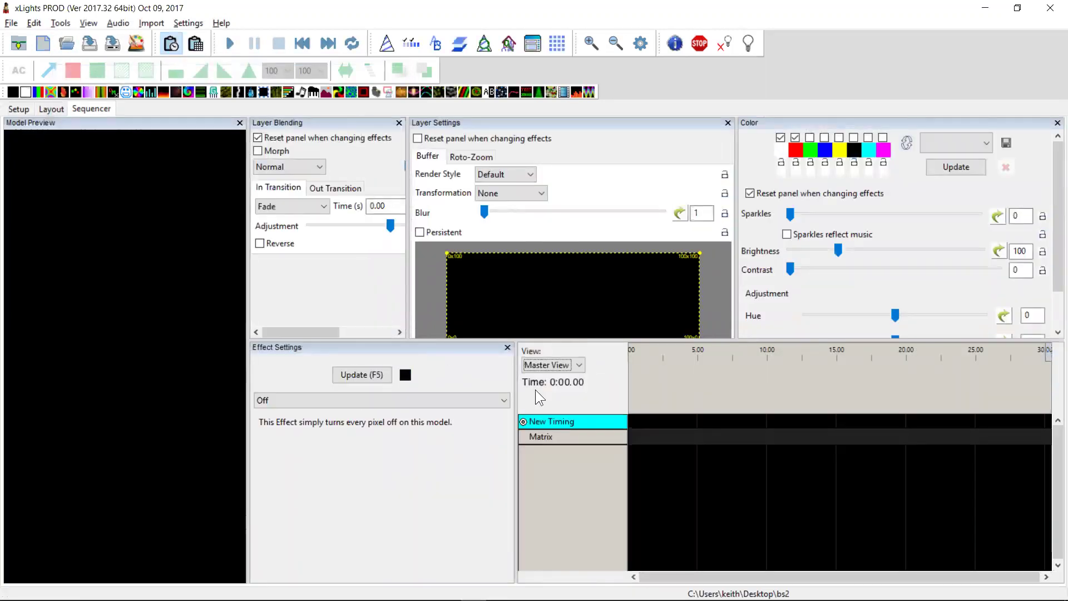
Step: Add a Butterfly effect to the Matrix row and extend it over the full 30-second sequence
left_click_drag(53, 90, 649, 437)
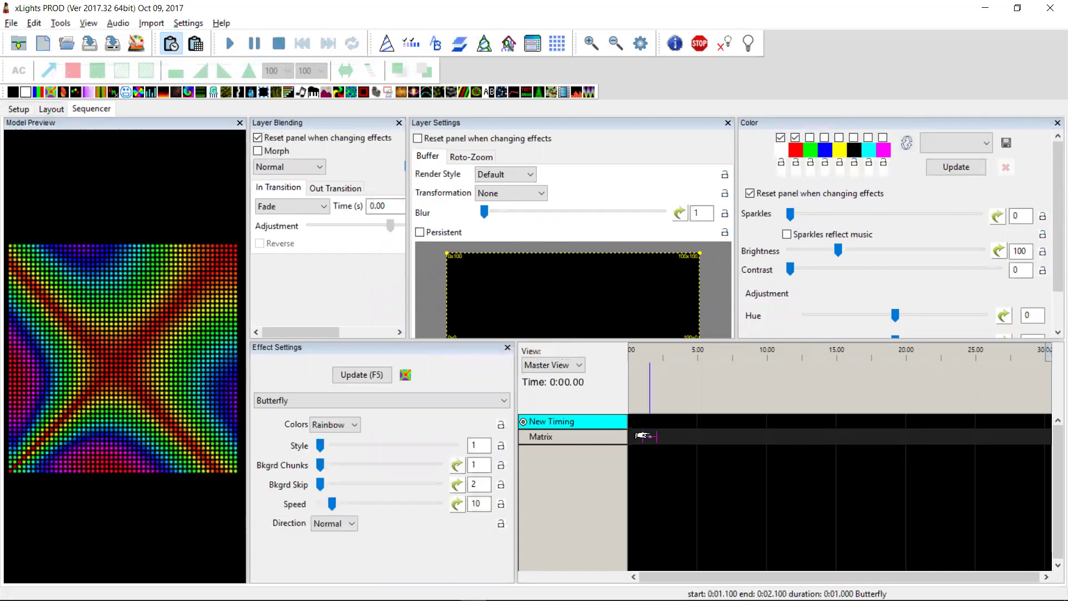
left_click(643, 440)
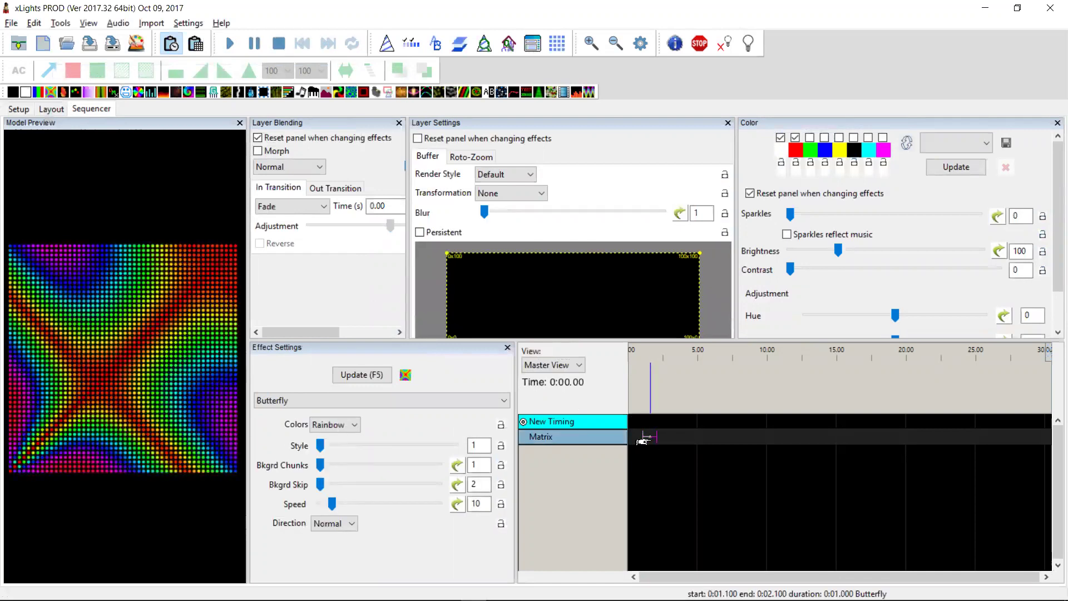
double_click(643, 440)
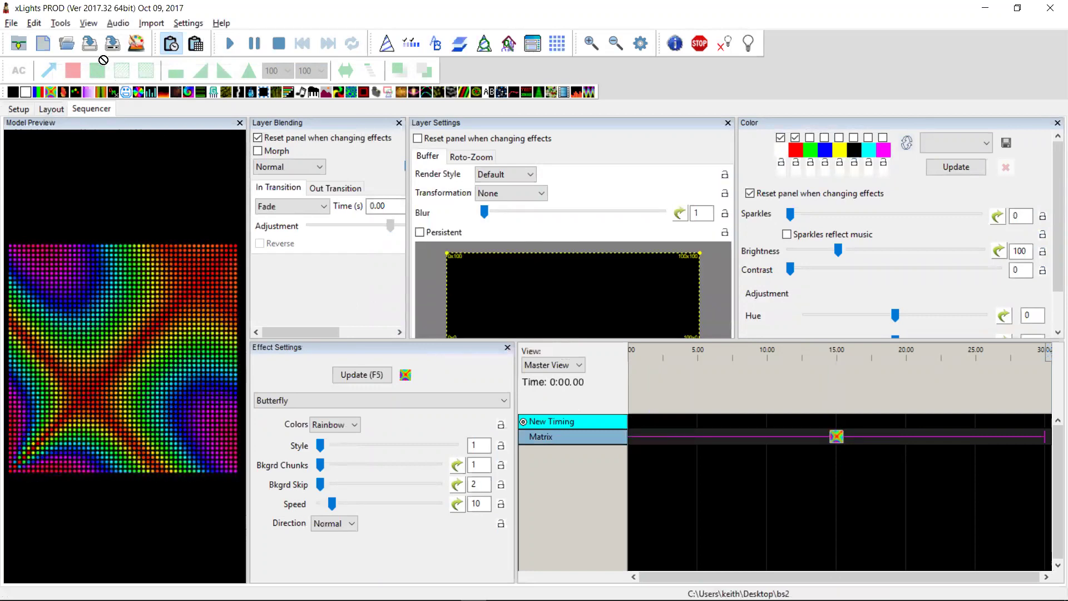
Step: Render the whole sequence and save it in the bs2 folder as Butterfly
left_click(136, 45)
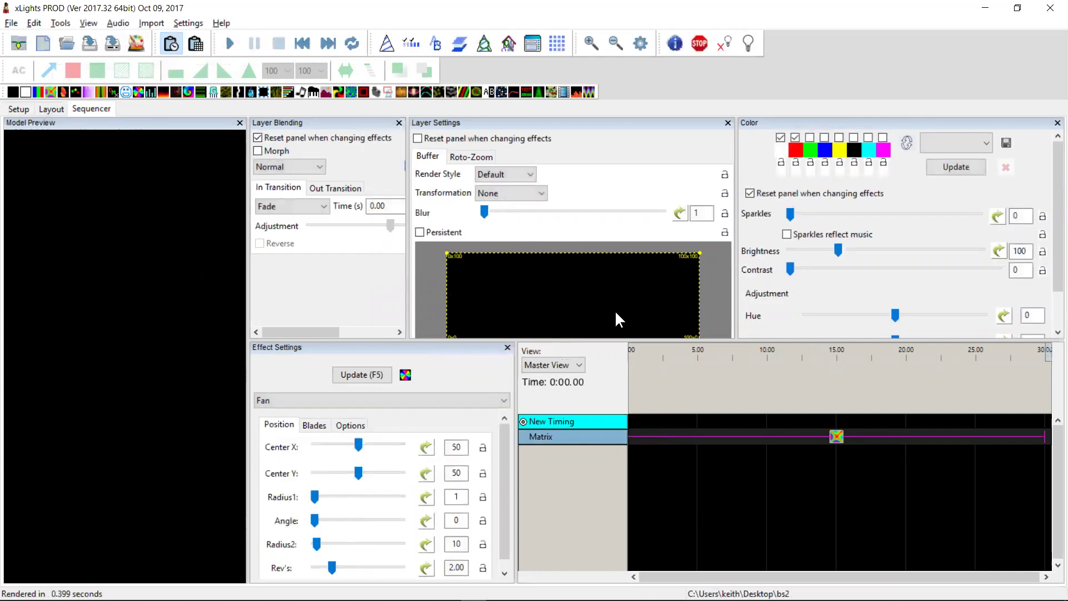
left_click(837, 437)
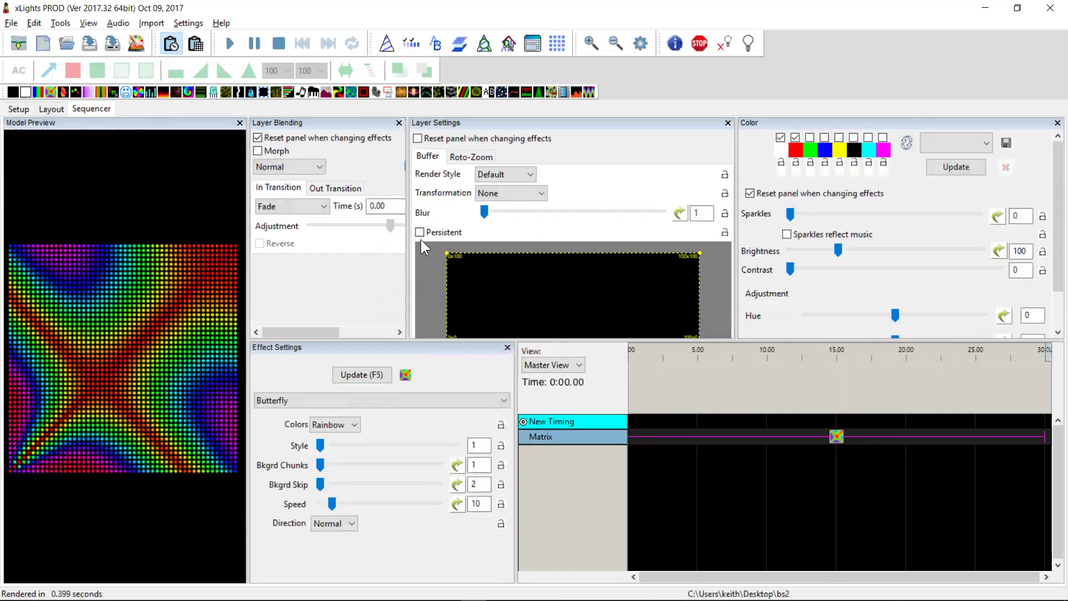
left_click(91, 39)
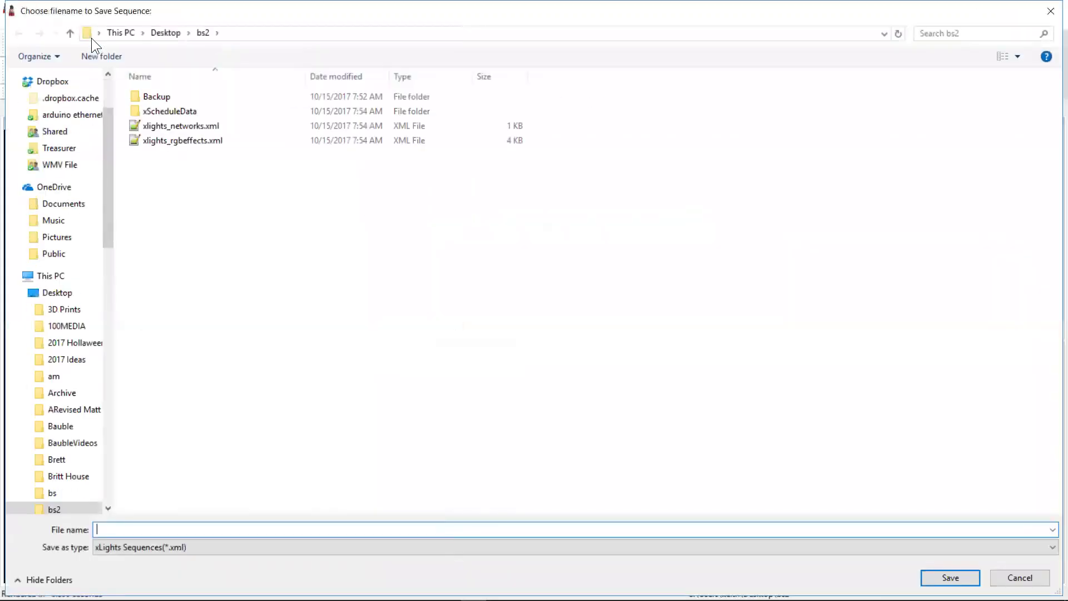
type("Butterfly")
key("Return")
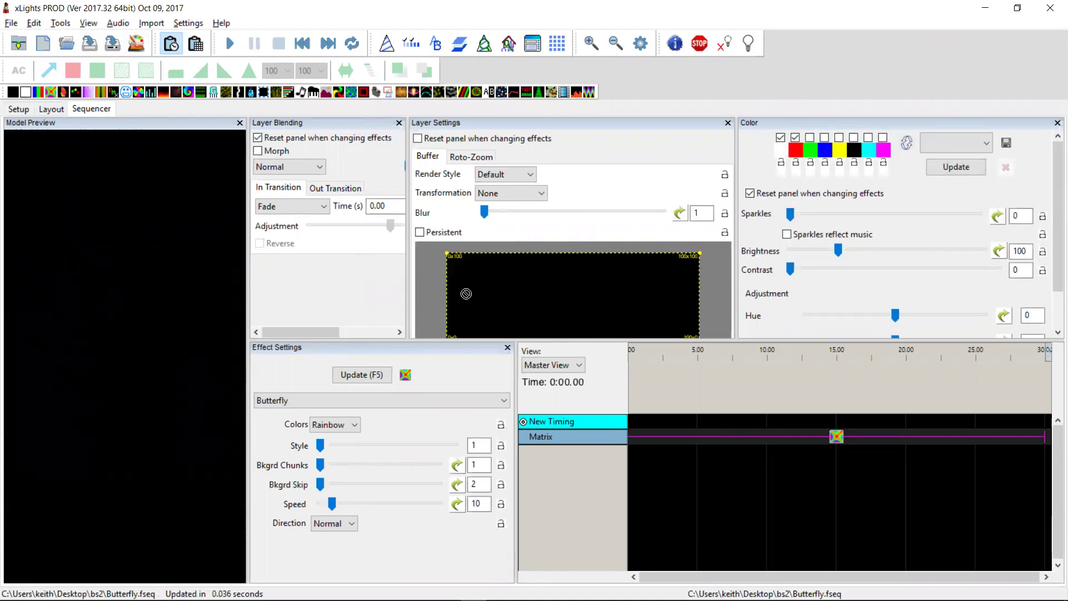
Step: Replace the Matrix effect with Bars, enable green and blue in its palette, and set Cycles to 15.8
left_click_drag(38, 92, 835, 439)
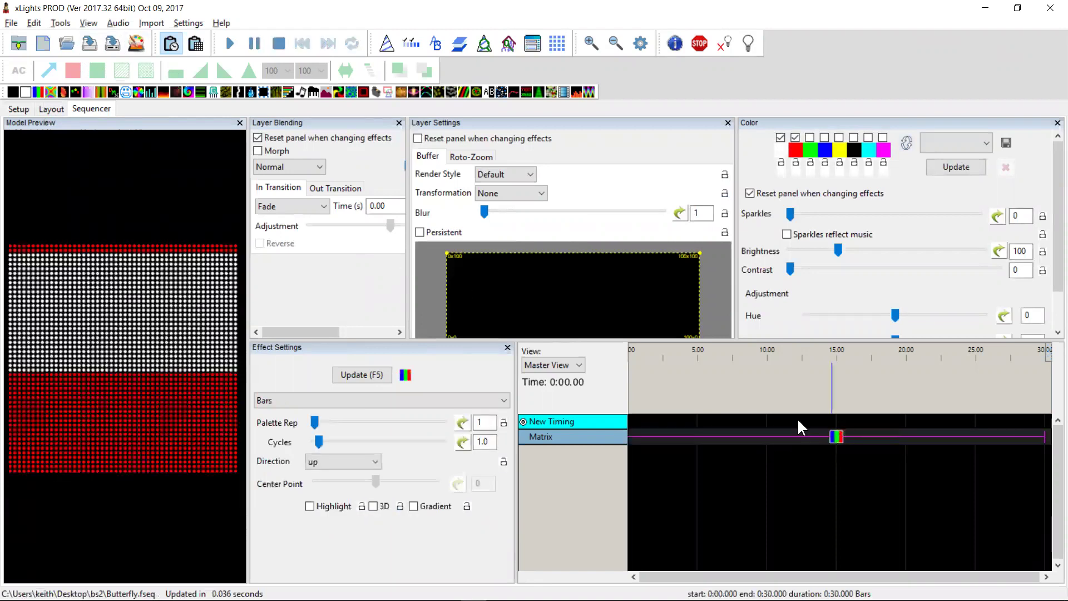
left_click(813, 137)
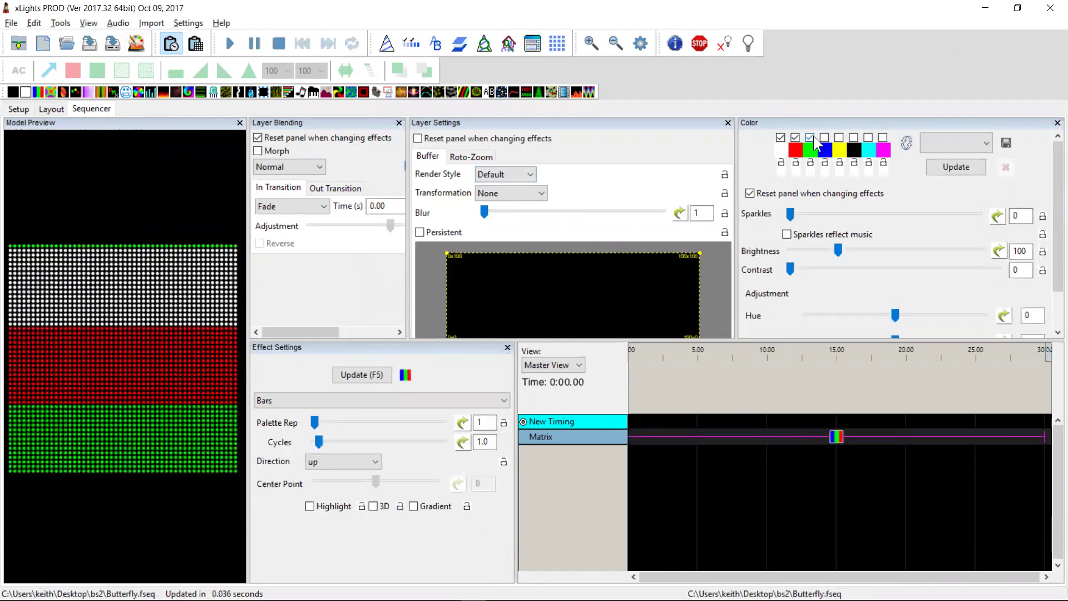
left_click(821, 137)
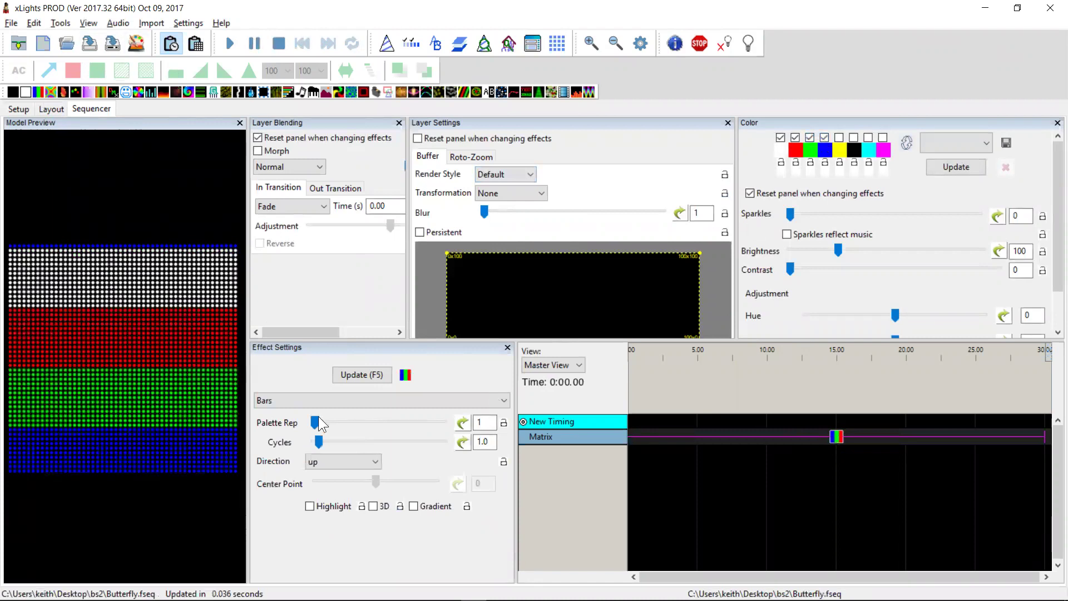
left_click_drag(317, 440, 382, 441)
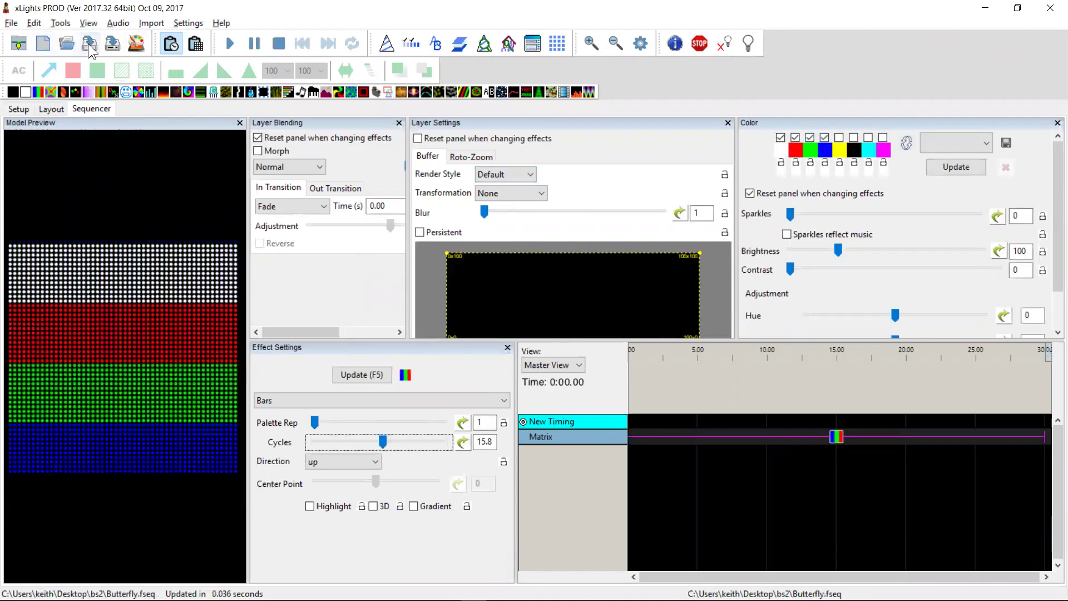
Step: Save a copy of the sequence in the bs2 folder under the name Bars
left_click(104, 42)
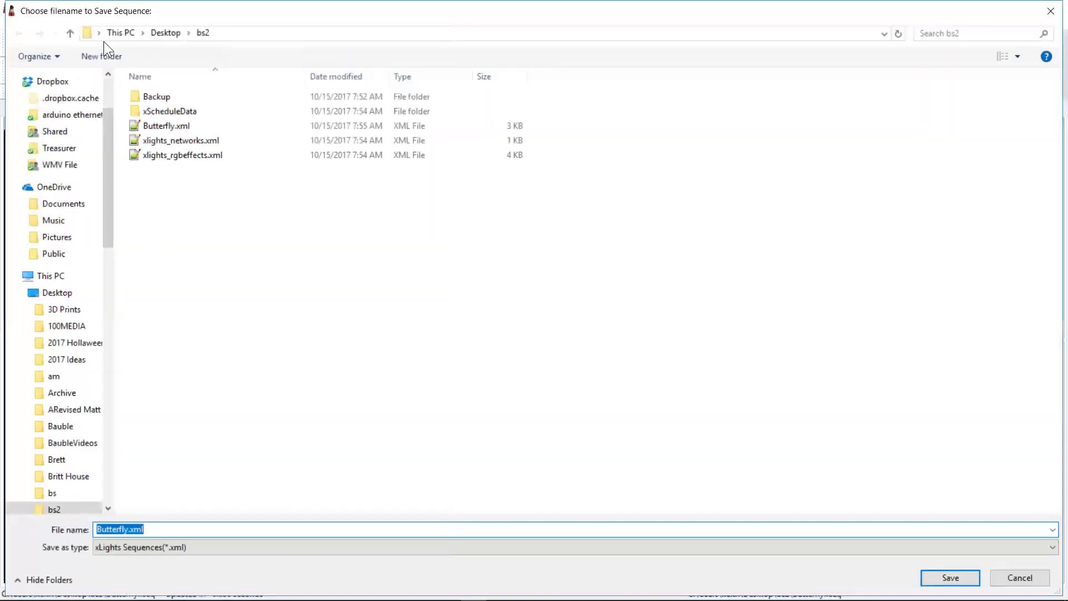
key("shift+Left")
key("shift+Left")
key("shift+Left")
key("shift+Left")
type("Bars")
key("Return")
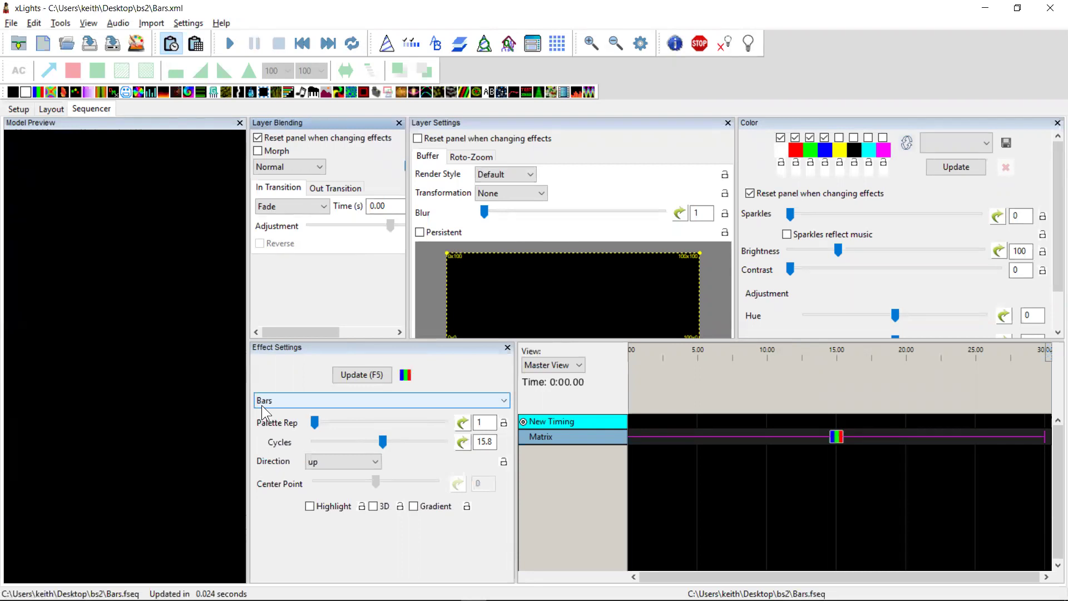
Step: Close xLights and switch to the xLights Scheduler with its window maximized
left_click(1054, 8)
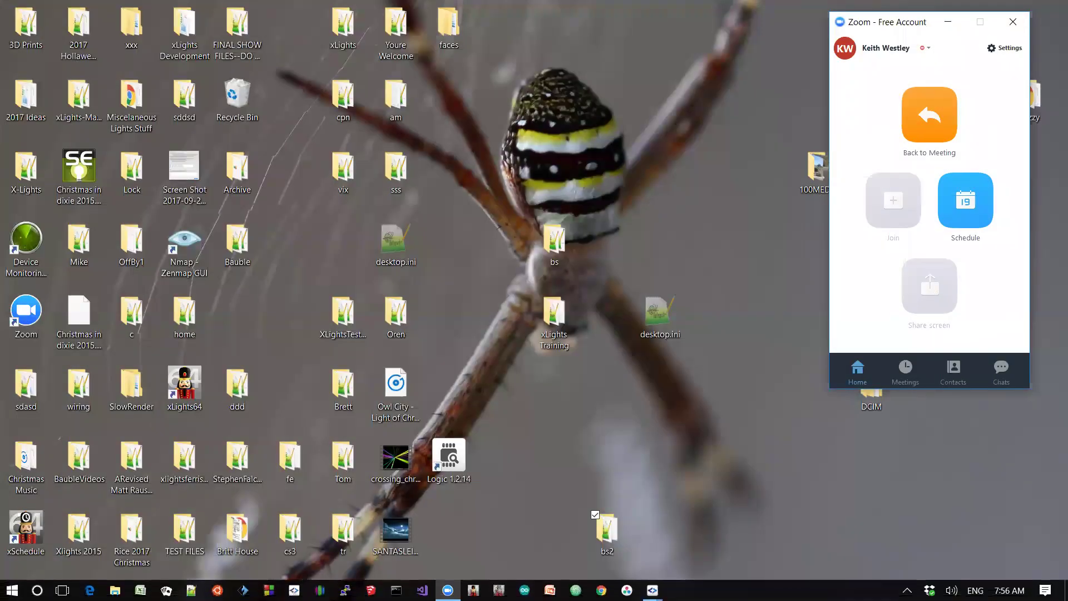
left_click(499, 590)
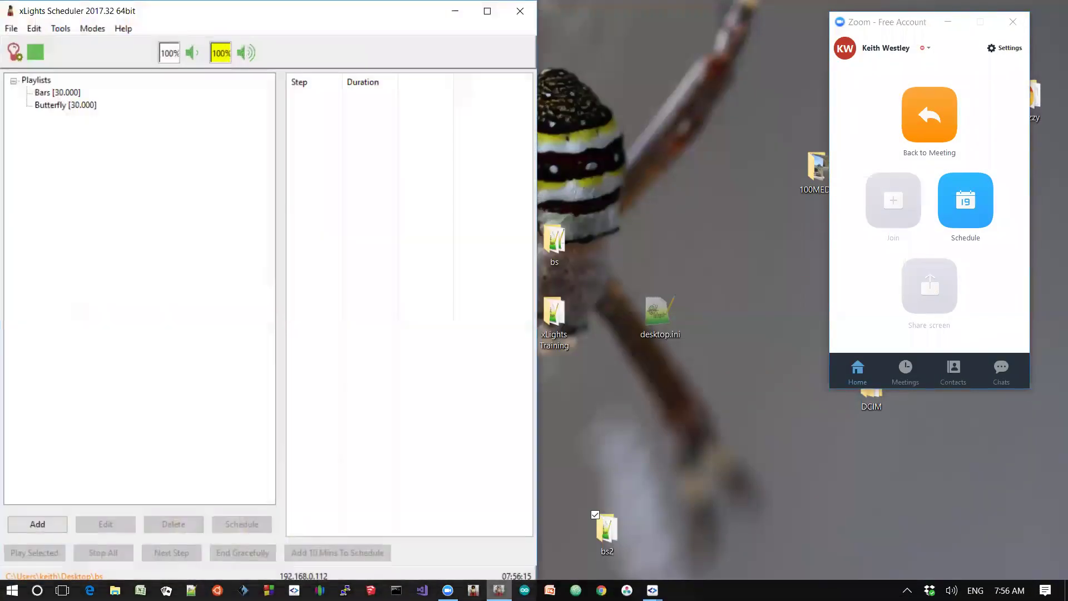
left_click(488, 13)
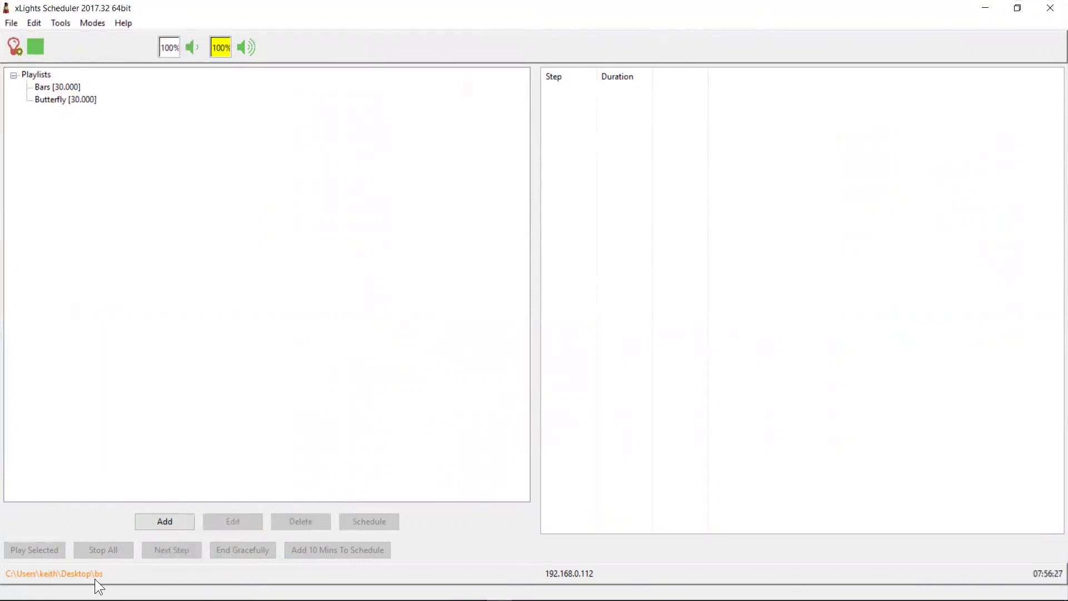
Step: Change the scheduler's show folder to Desktop\bs2 and save the schedule
left_click(14, 25)
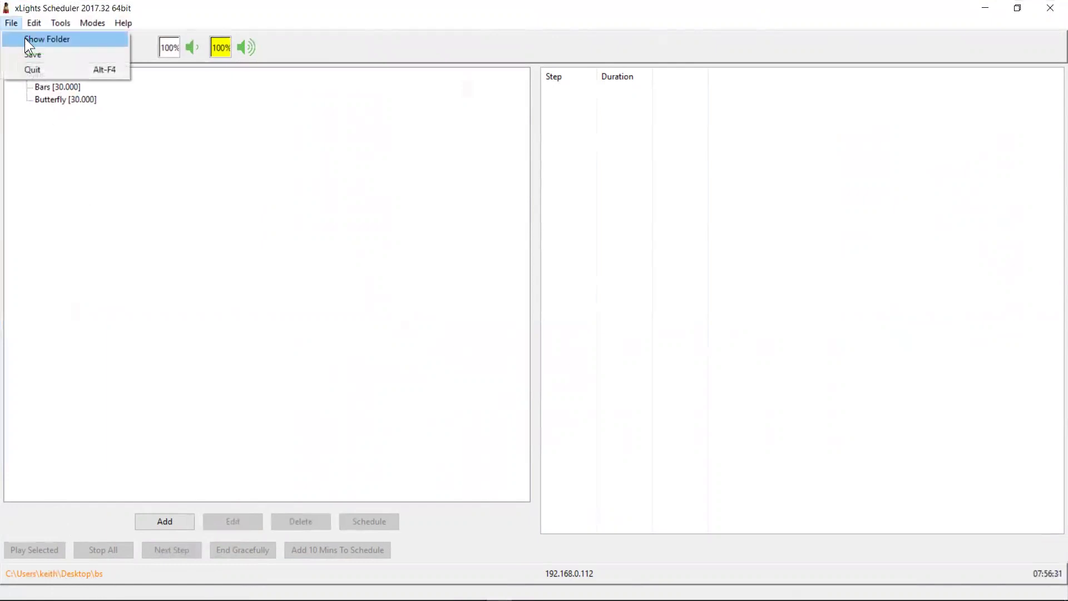
left_click(24, 37)
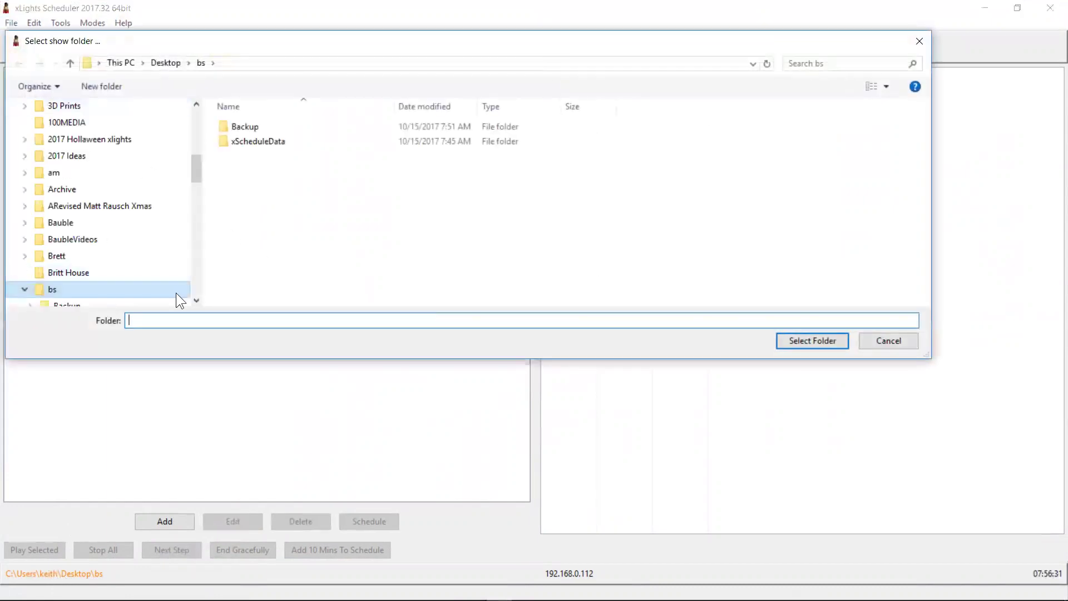
scroll(194, 297, "down", 1)
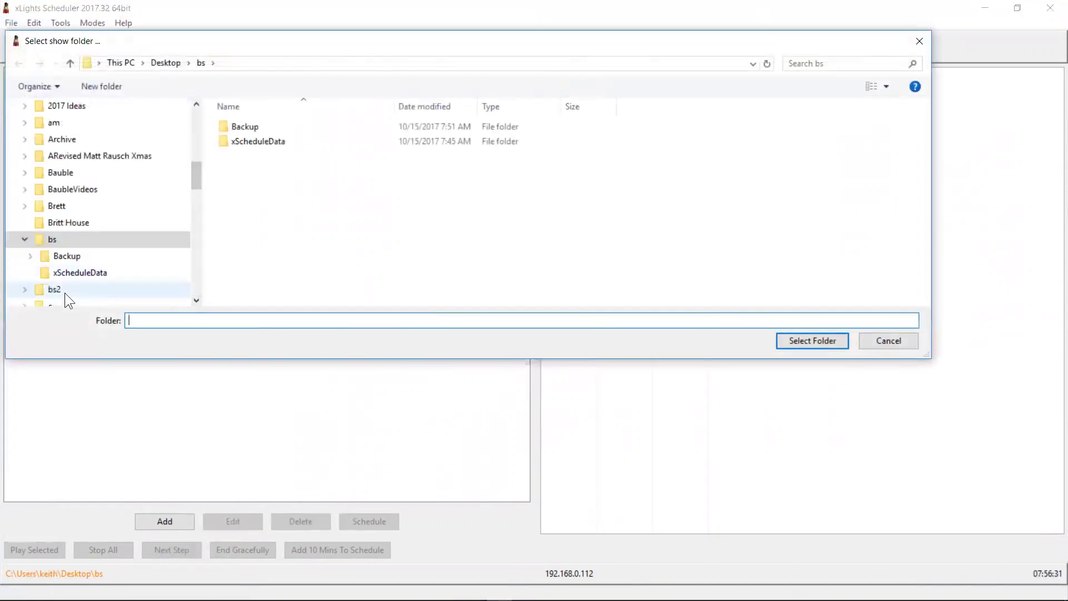
left_click(65, 289)
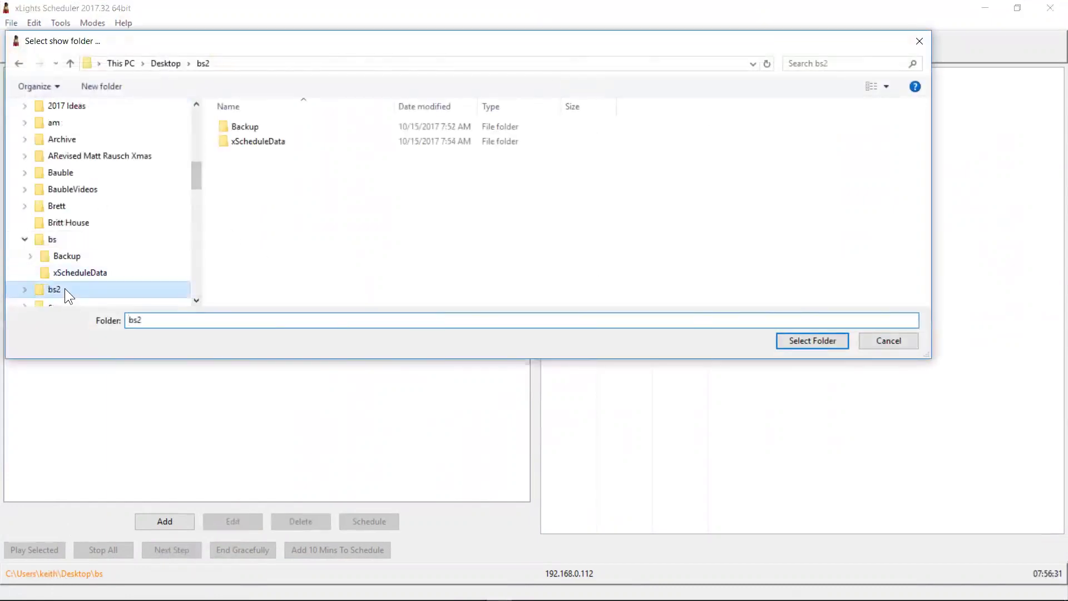
left_click(817, 343)
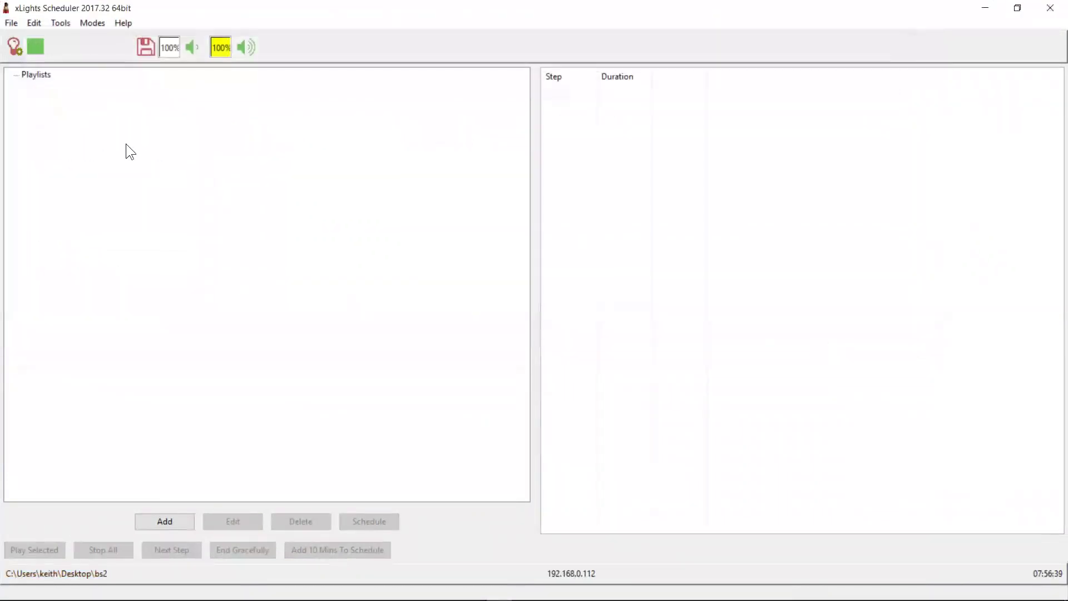
left_click(146, 47)
Step: Add a new playlist containing the Butterfly.fseq sequence
left_click(171, 525)
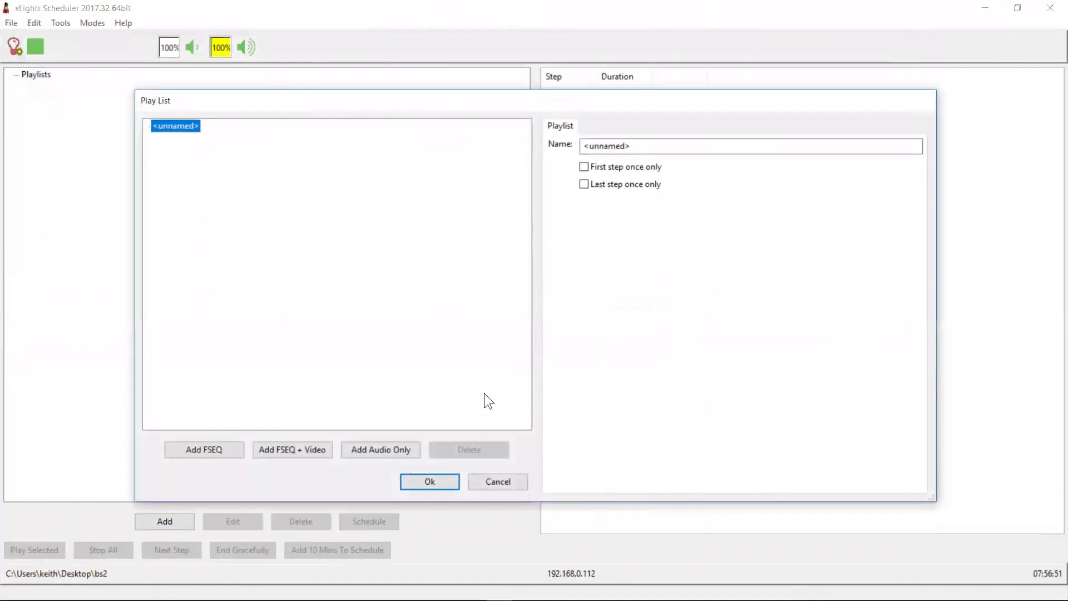
left_click(209, 449)
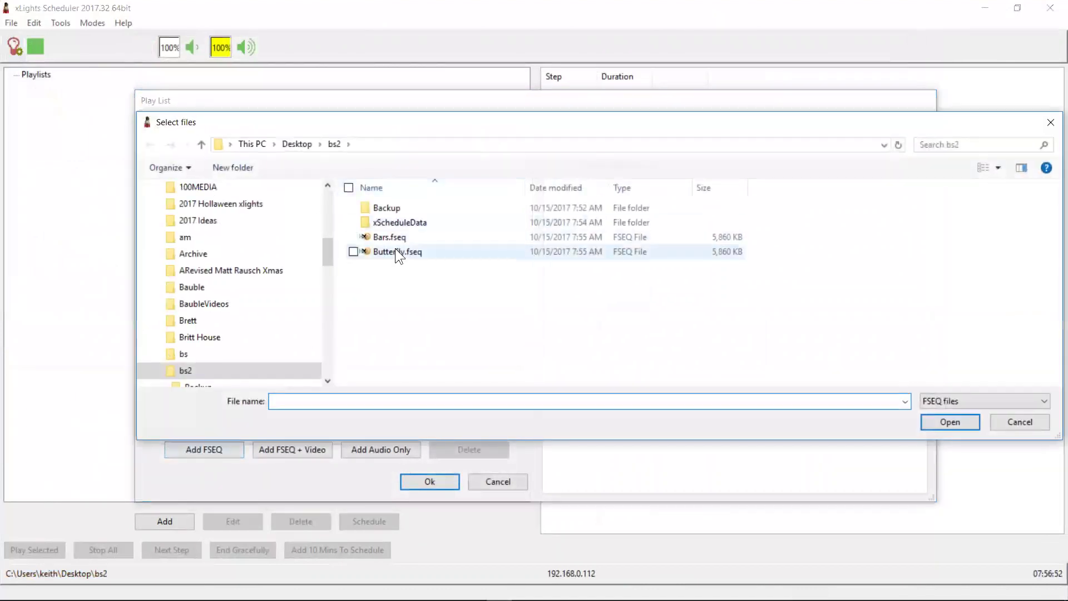
double_click(396, 251)
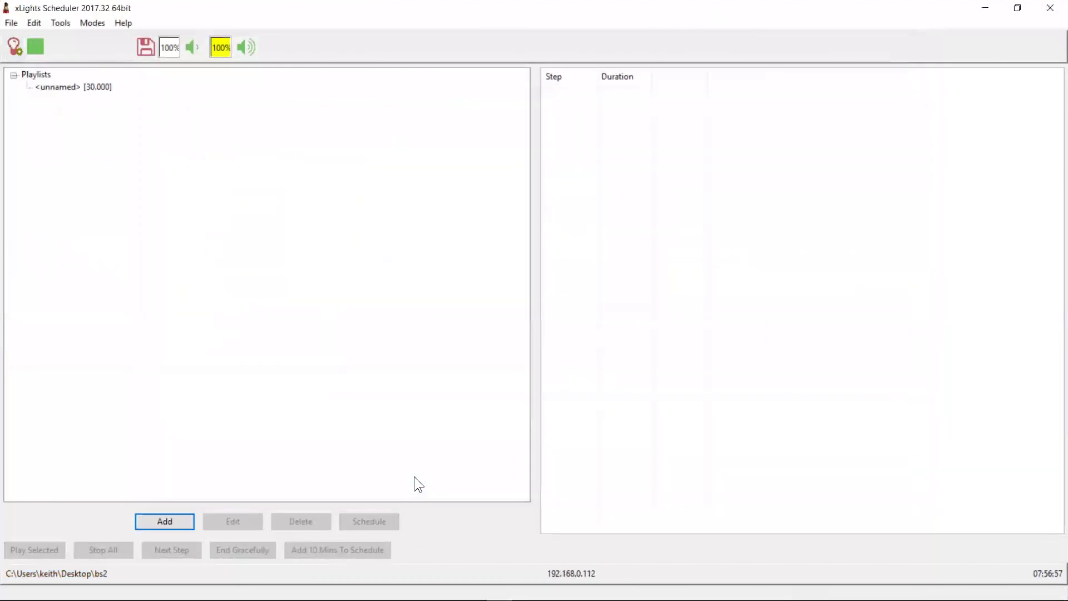
Step: Add a second playlist containing the Bars.fseq sequence and name it Bars
left_click(157, 522)
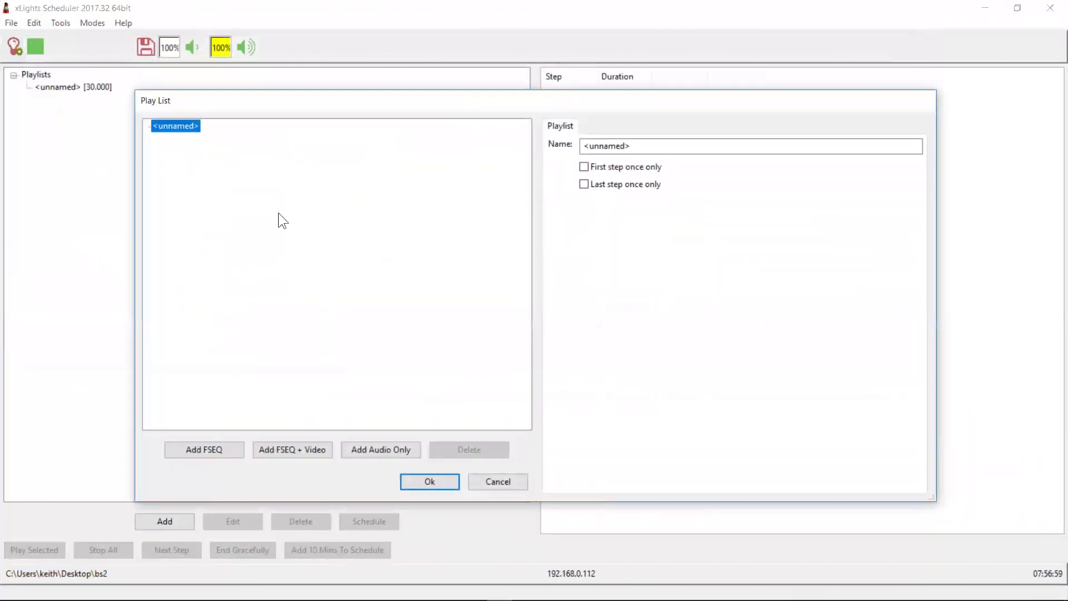
left_click(201, 449)
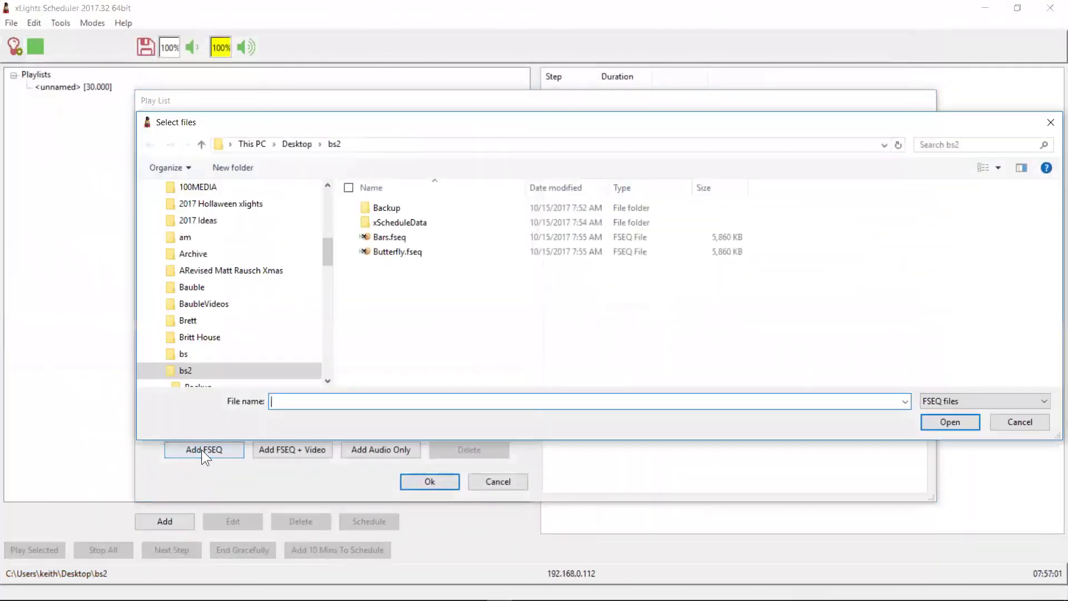
double_click(382, 238)
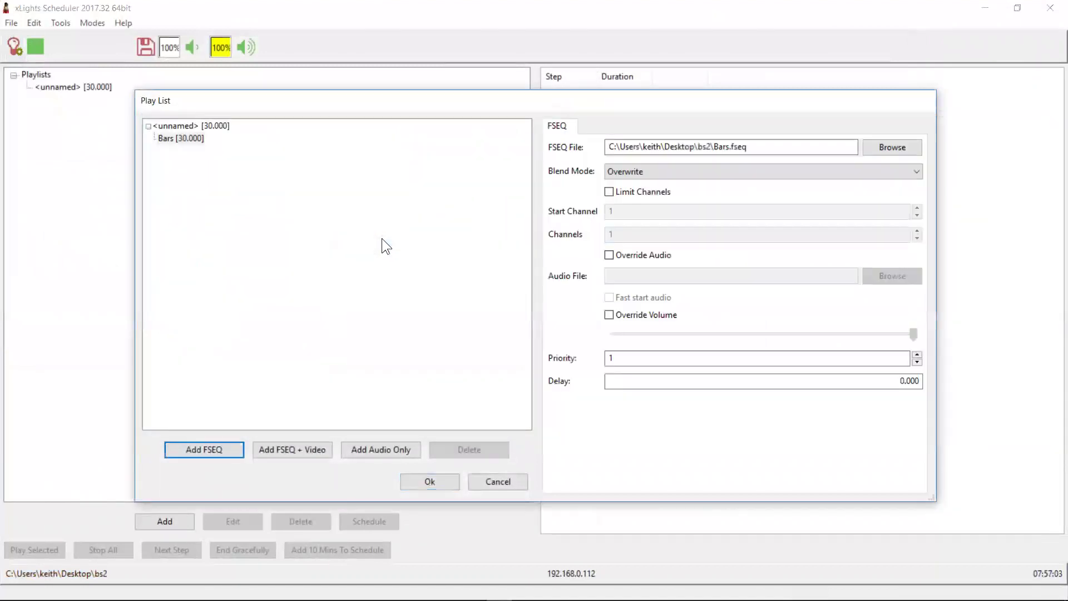
left_click(214, 127)
left_click_drag(658, 146, 507, 142)
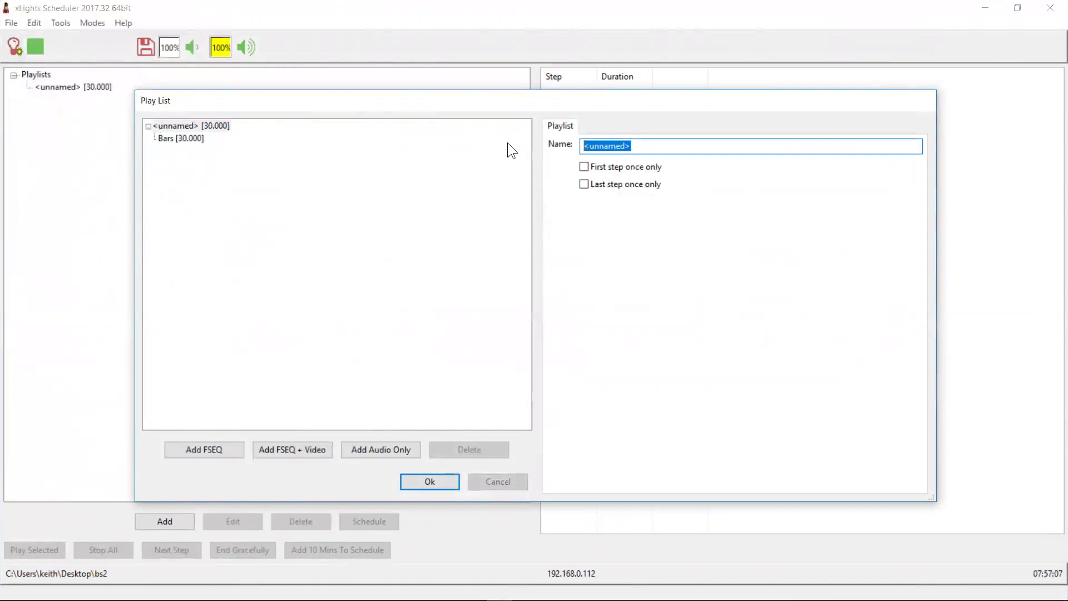
type("Bars")
key("Return")
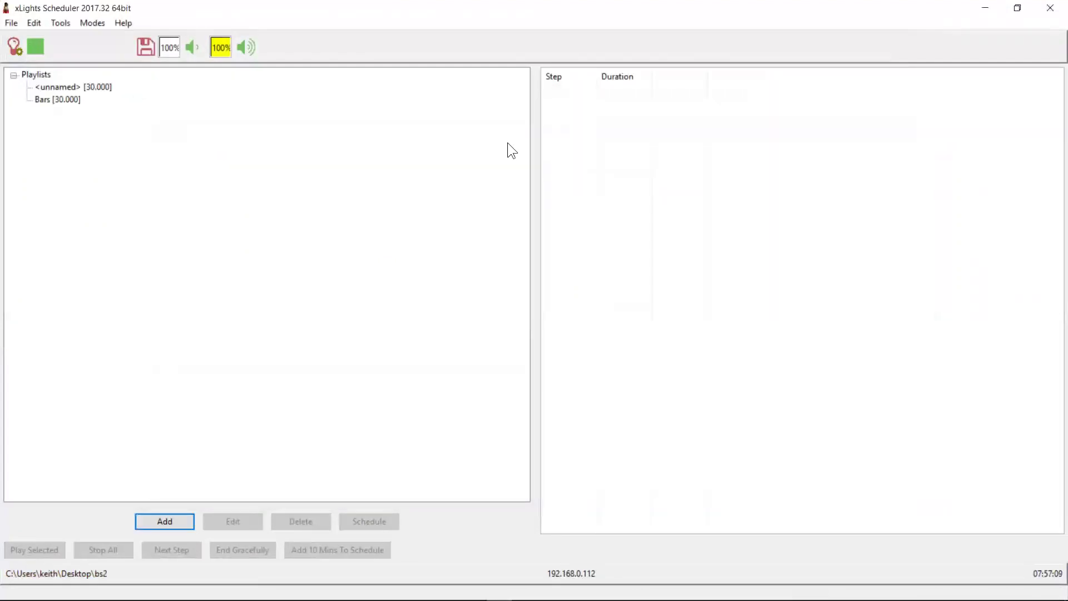
Step: Rename the unnamed playlist that contains the Butterfly sequence to Butterfly
double_click(55, 87)
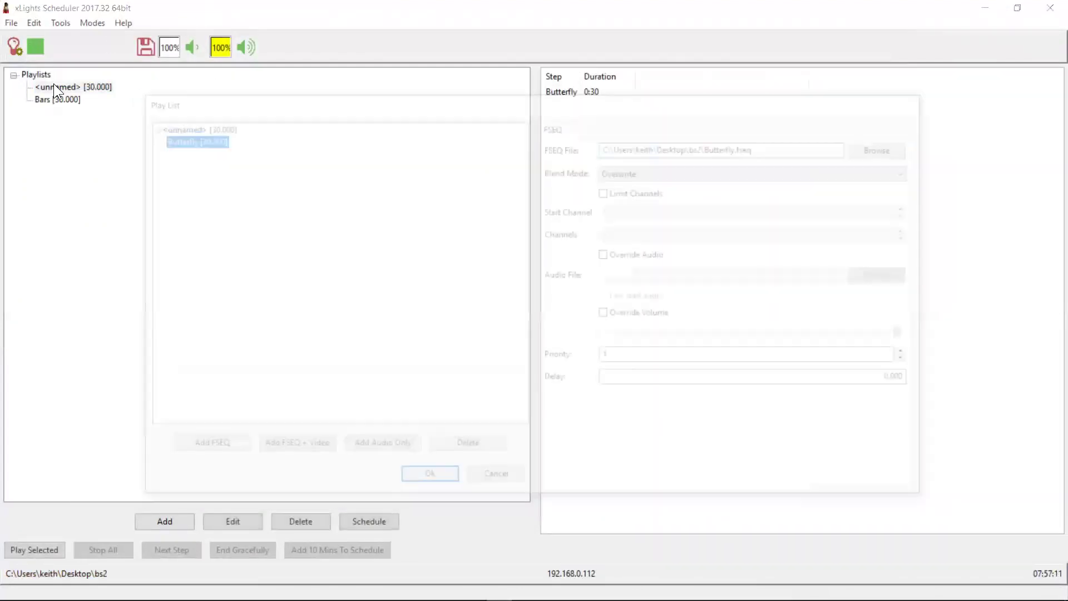
left_click(192, 124)
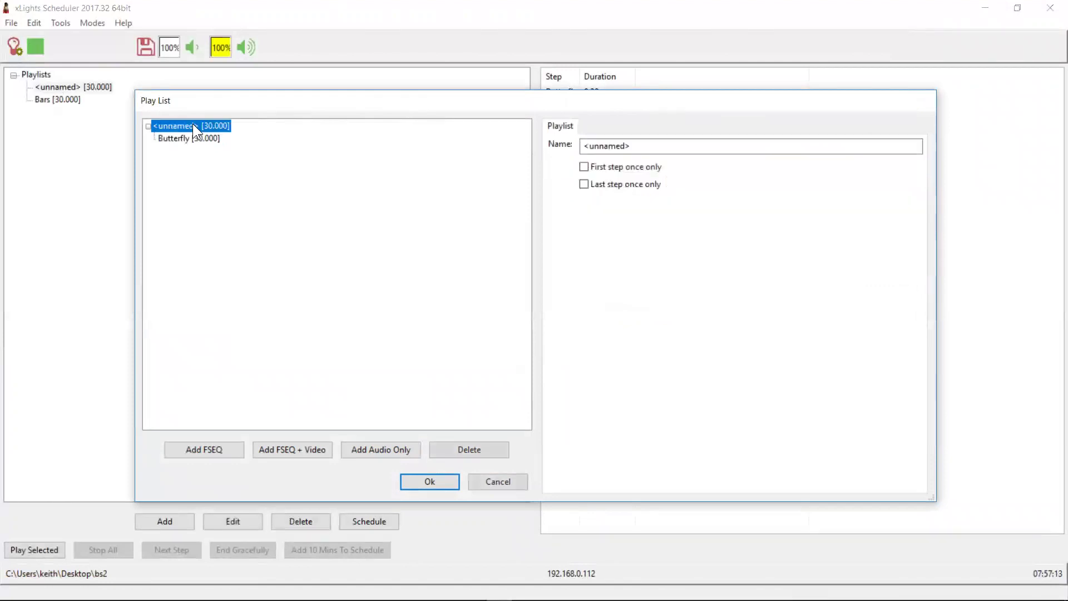
left_click_drag(664, 146, 517, 151)
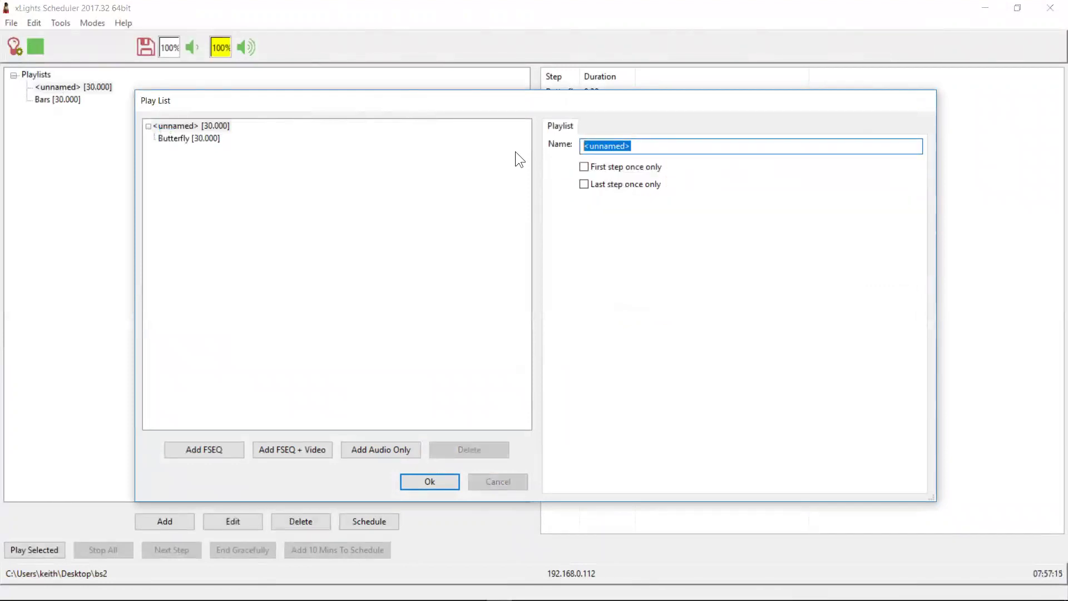
type("Butterfly")
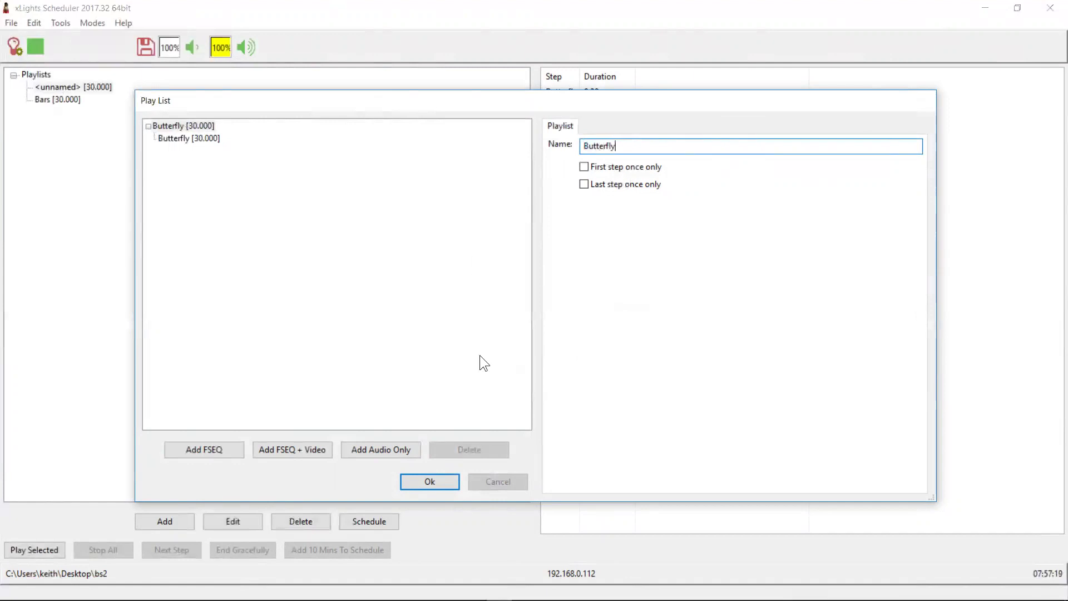
left_click(412, 483)
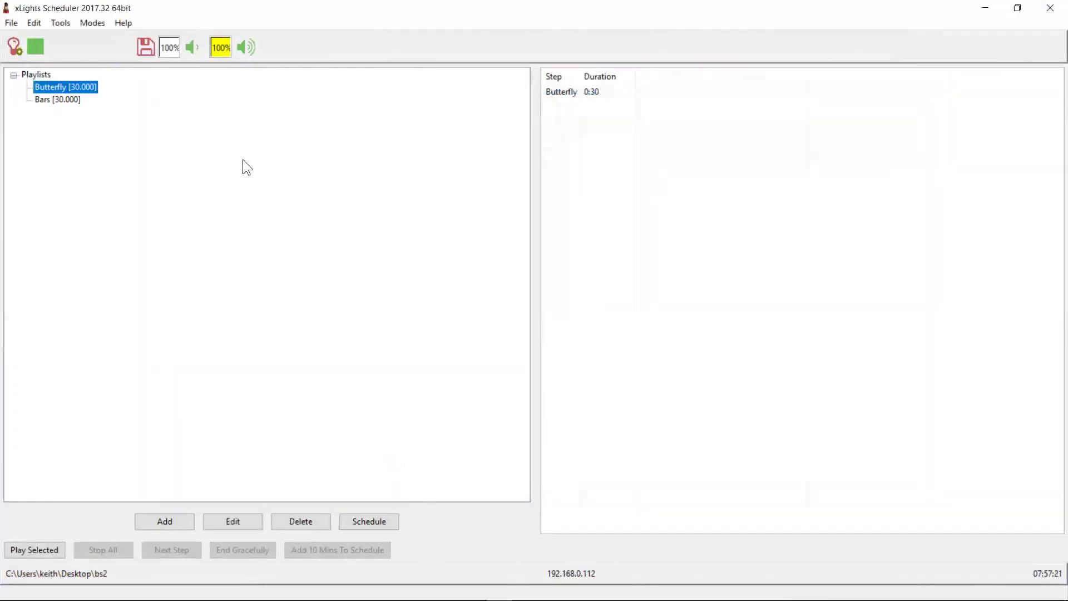
Step: Create a new virtual matrix with height 50, width 50 and Normal scaling quality
left_click(34, 23)
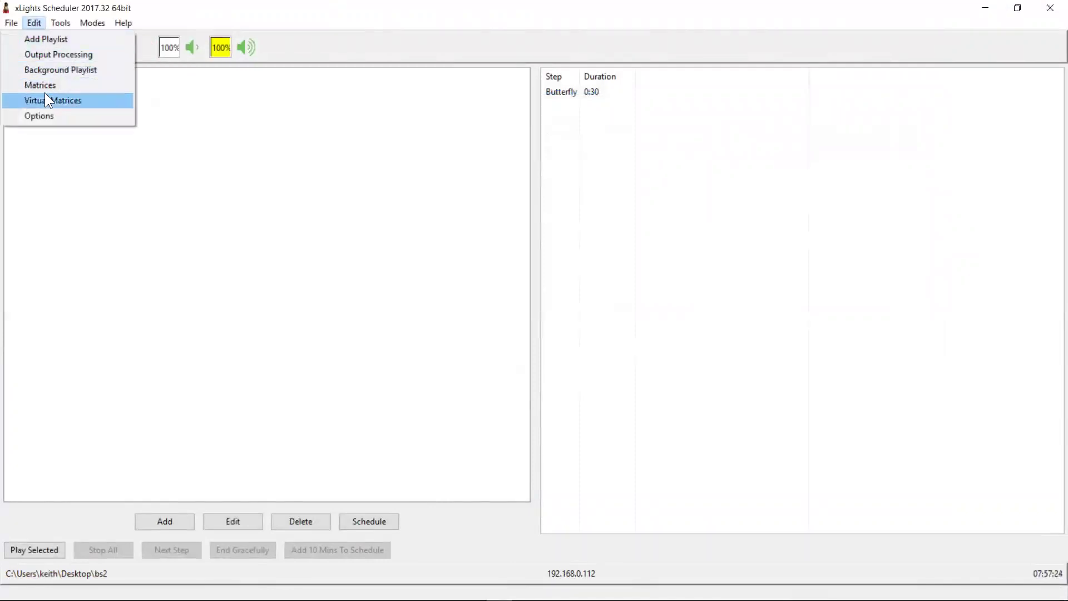
left_click(45, 95)
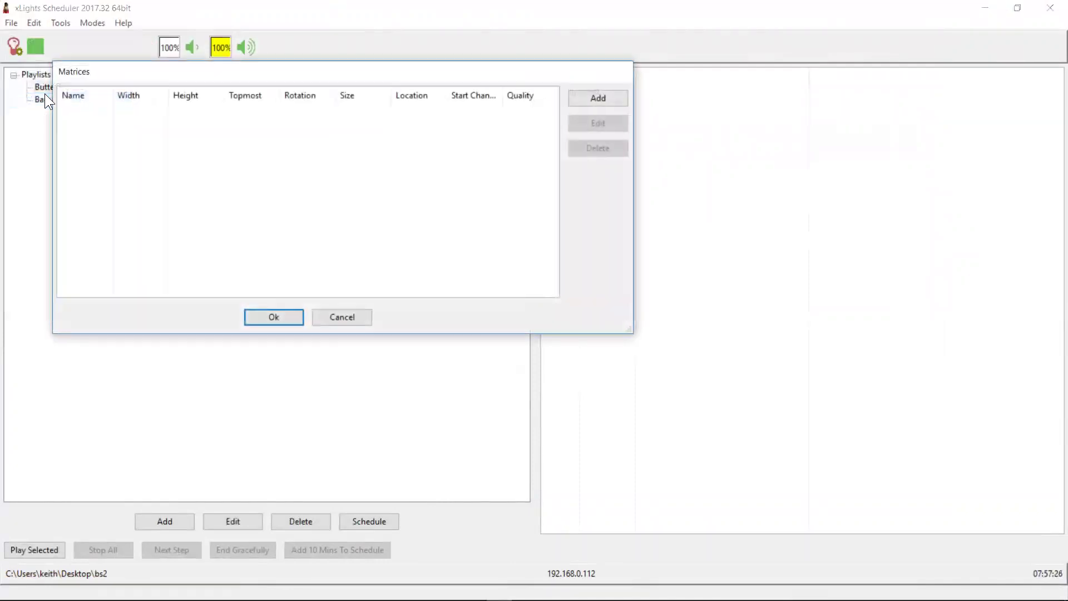
left_click(612, 95)
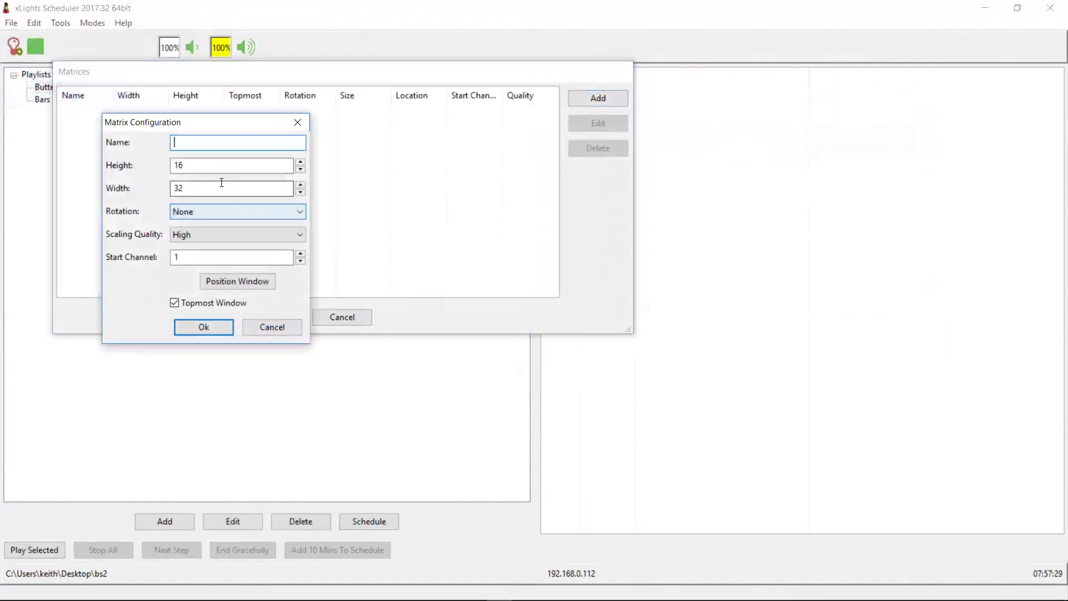
double_click(210, 166)
type("50")
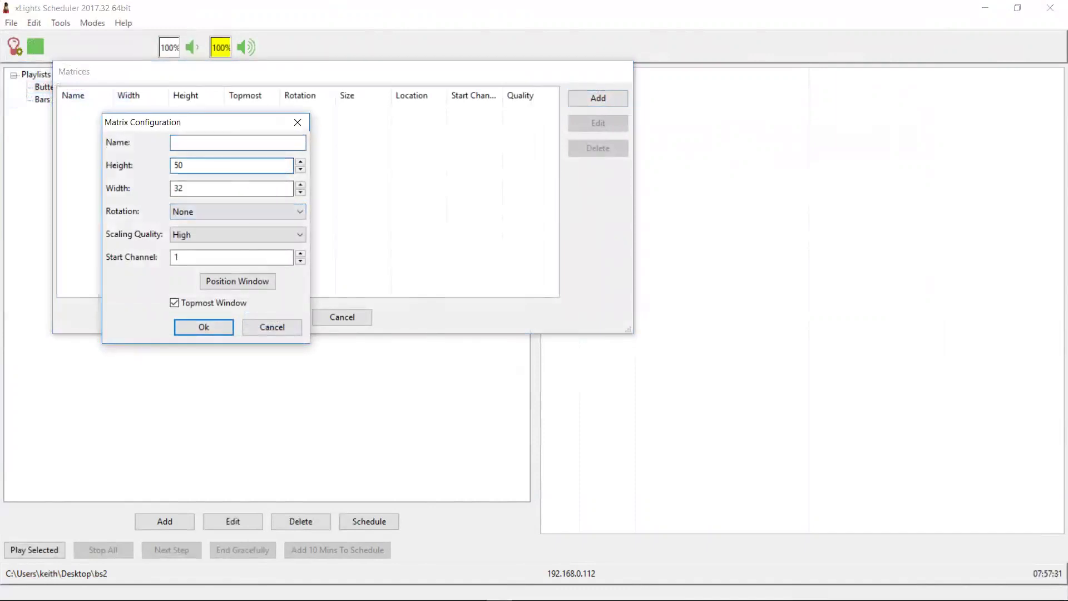
key("Tab")
type("50")
key("Tab")
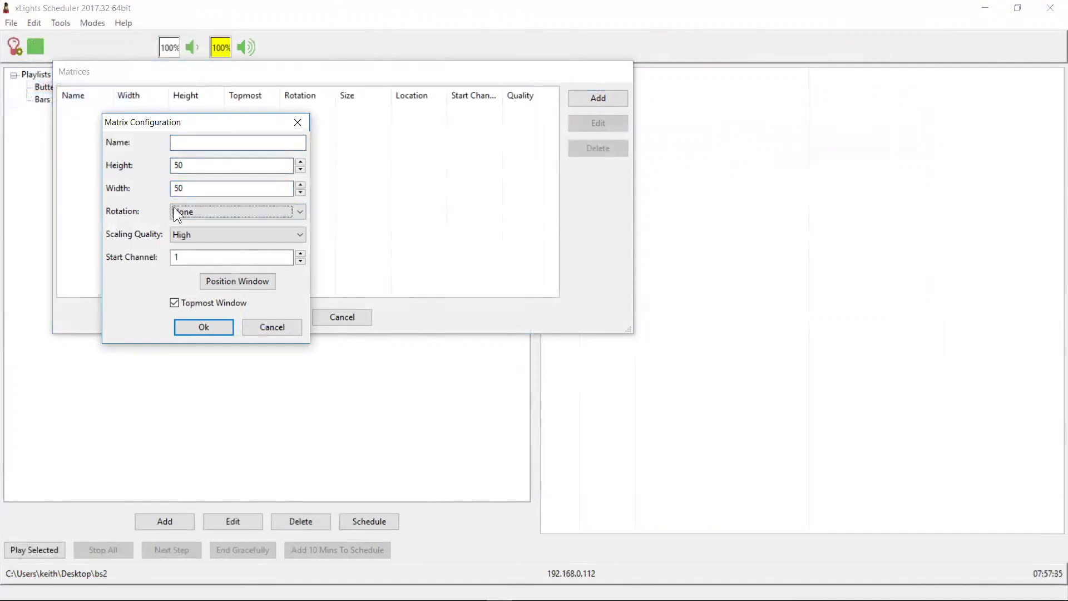
left_click(191, 234)
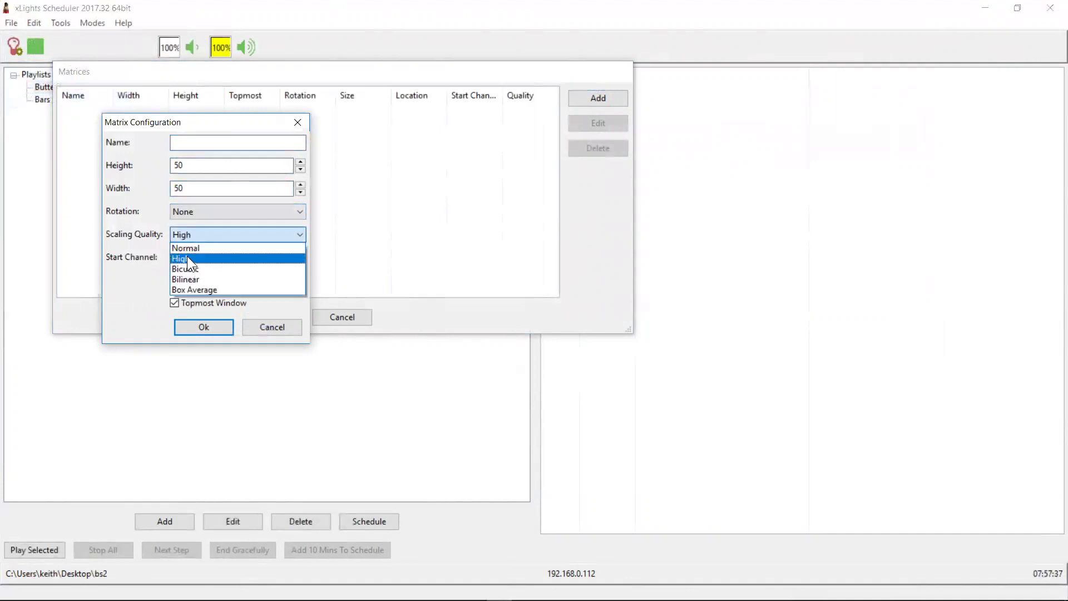
left_click(188, 250)
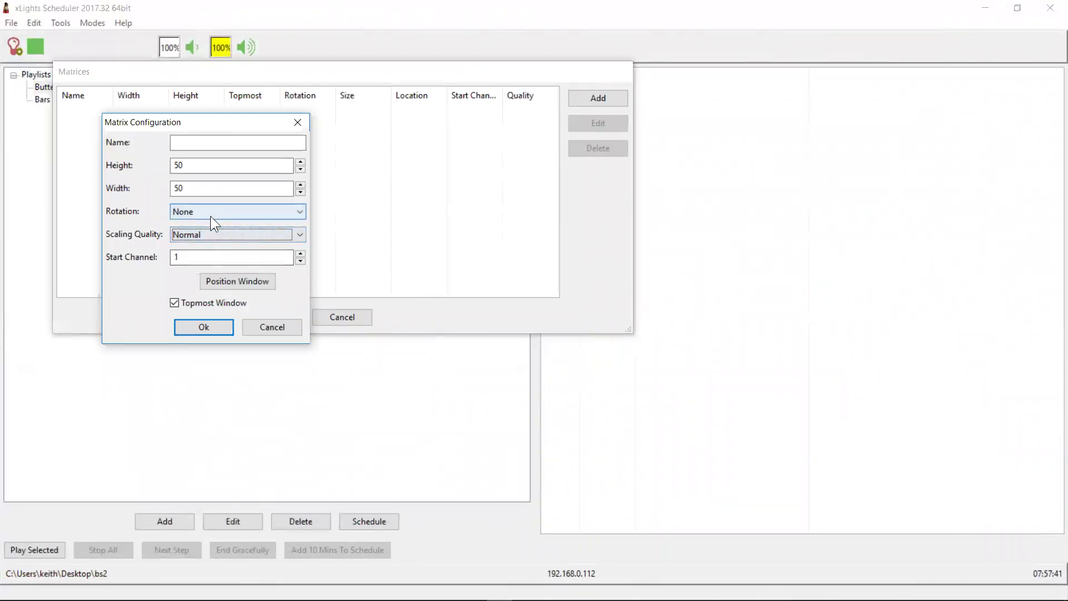
Step: Place the virtual matrix's display window at about 1060,246 over the step list, accept the matrix, and save the schedule
left_click(215, 280)
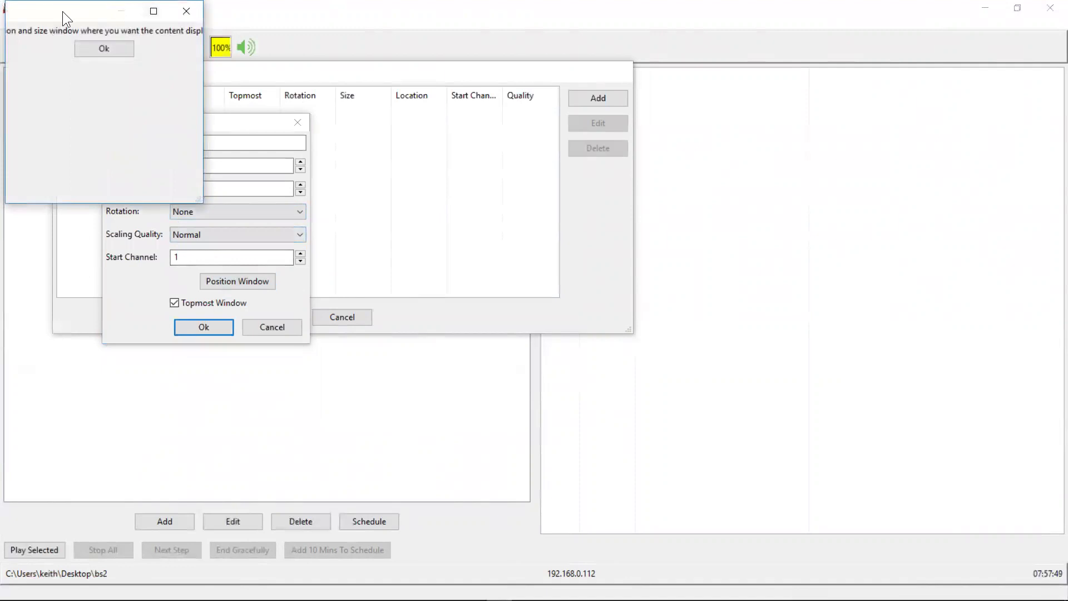
left_click_drag(63, 11, 802, 184)
left_click(835, 221)
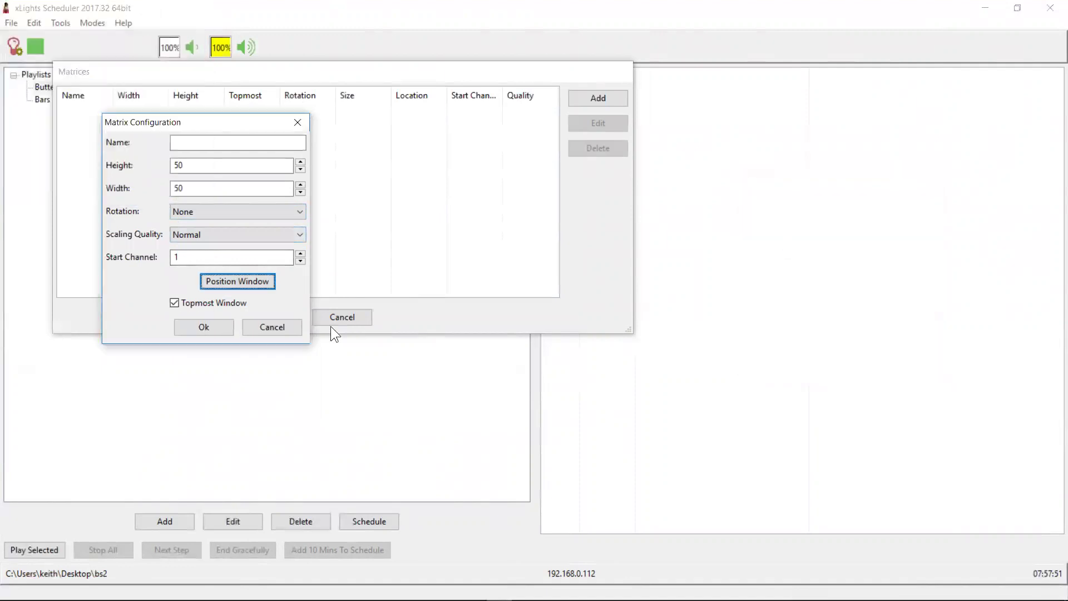
left_click(224, 328)
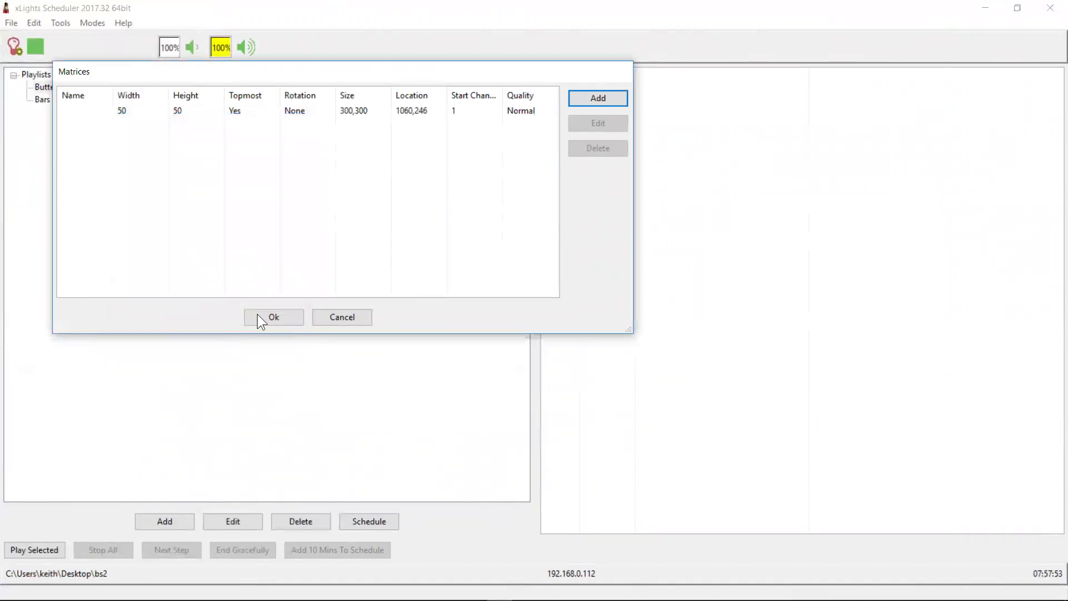
left_click(270, 318)
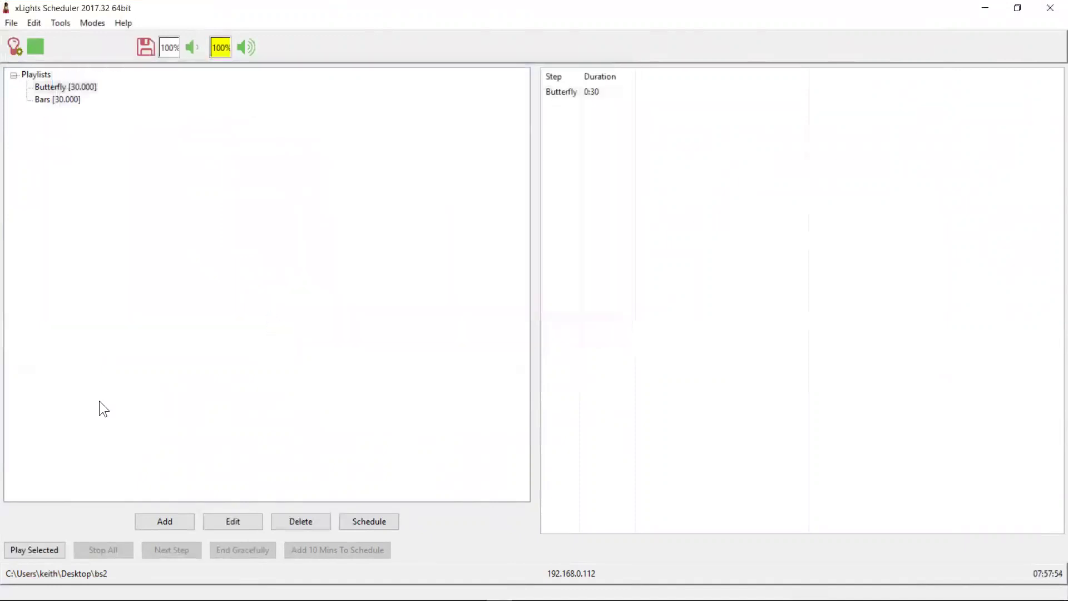
left_click(145, 46)
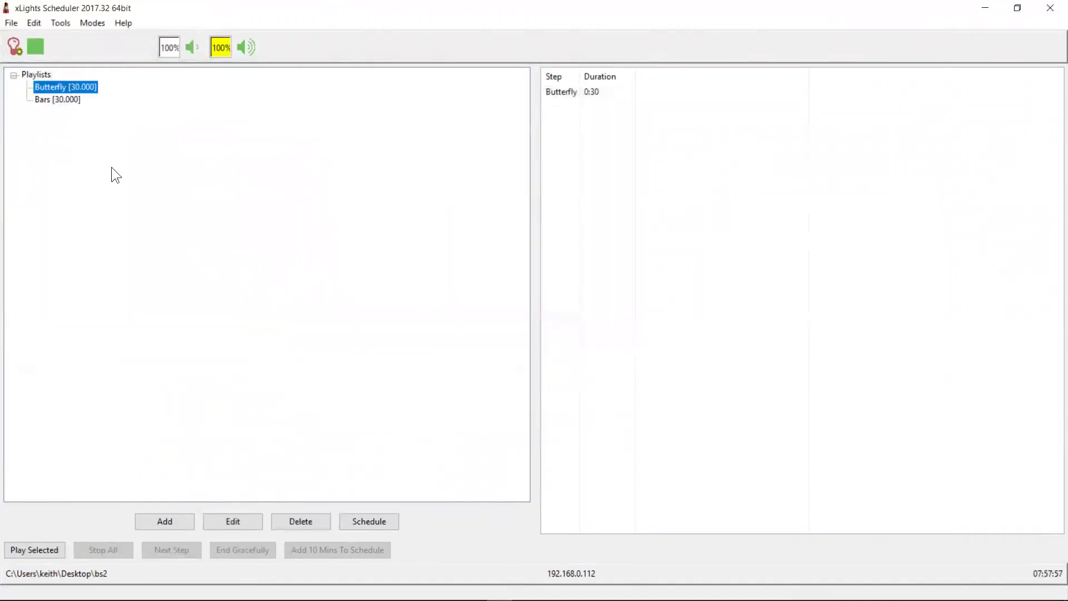
Step: Play and stop the Butterfly playlist and the Bars playlist in turn to check their output on the virtual matrix
left_click(32, 547)
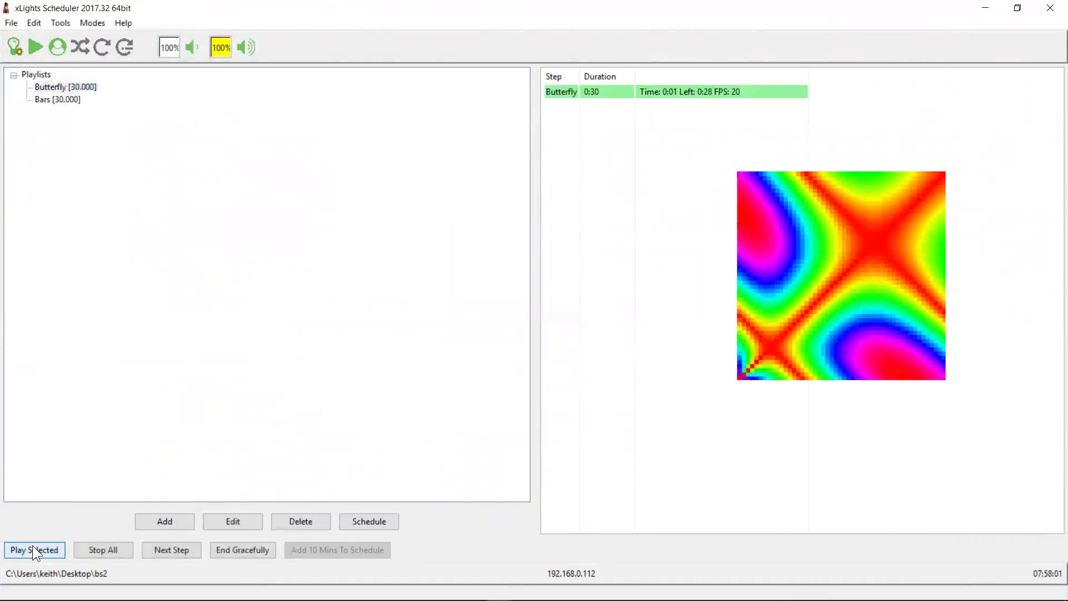
left_click(92, 550)
left_click(52, 99)
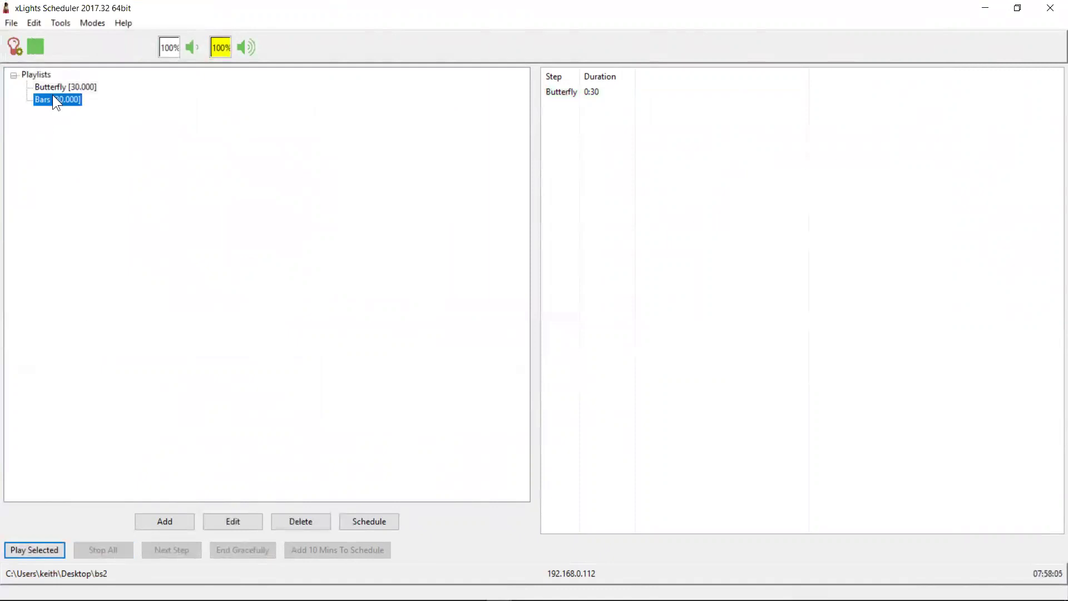
left_click(46, 552)
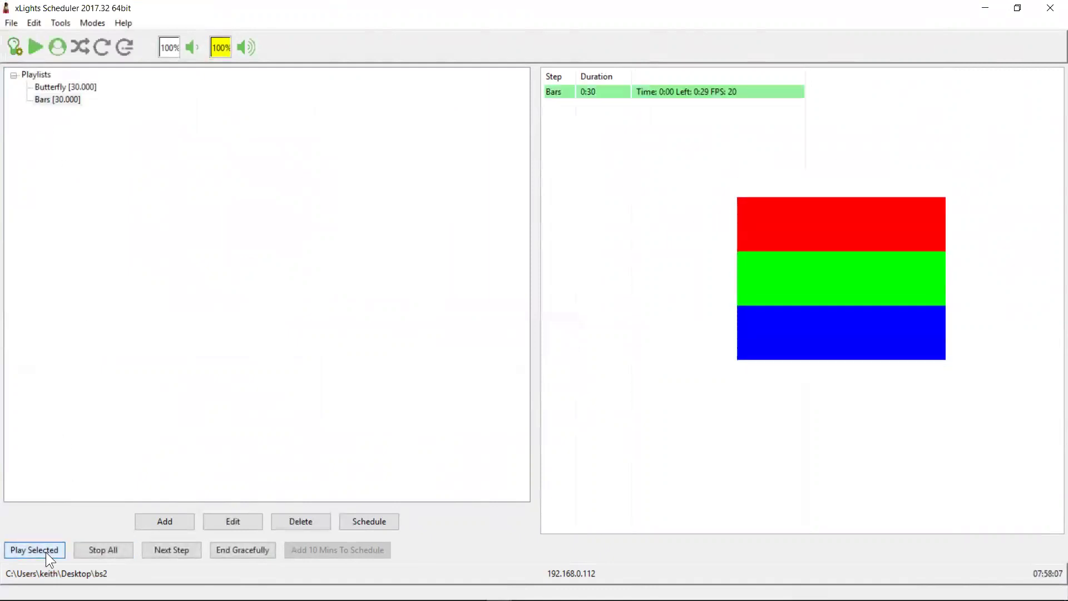
left_click(100, 550)
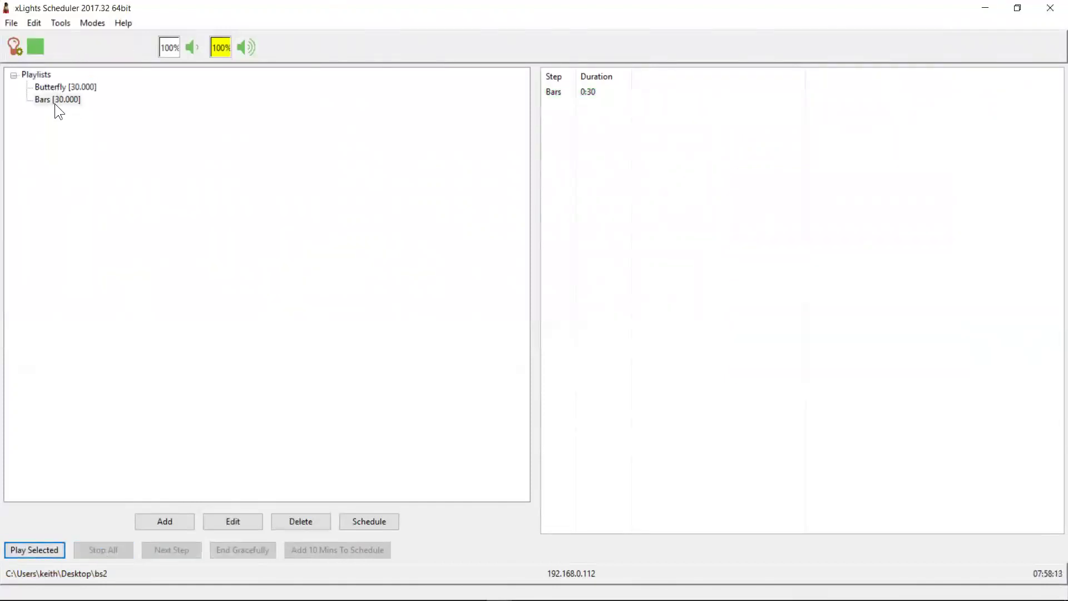
Step: Confirm the background playlist selection, save the schedule, and play the Bars playlist
left_click(37, 24)
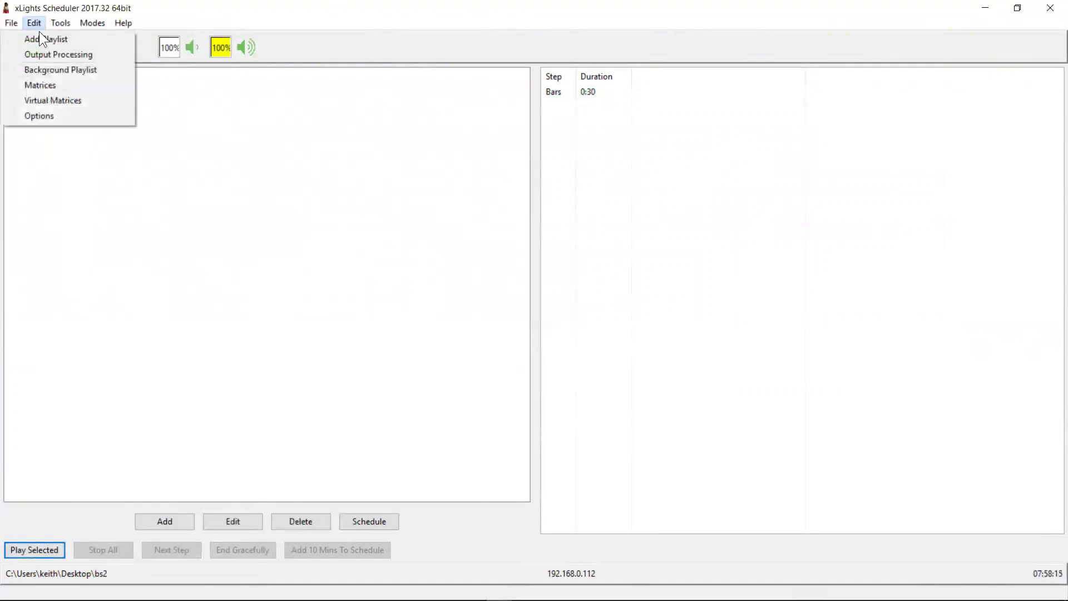
left_click(47, 67)
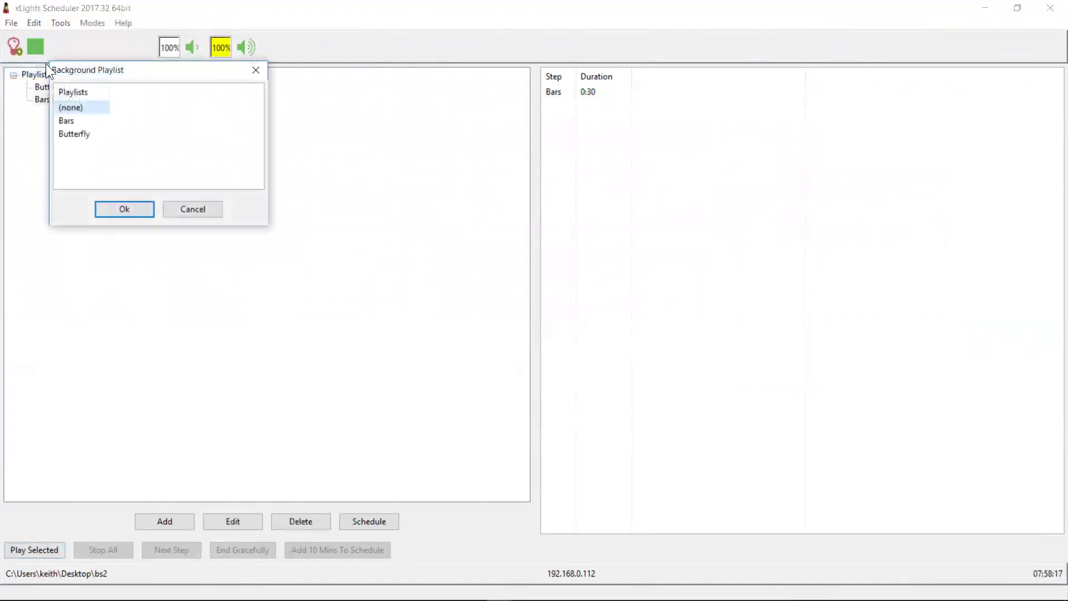
left_click(124, 208)
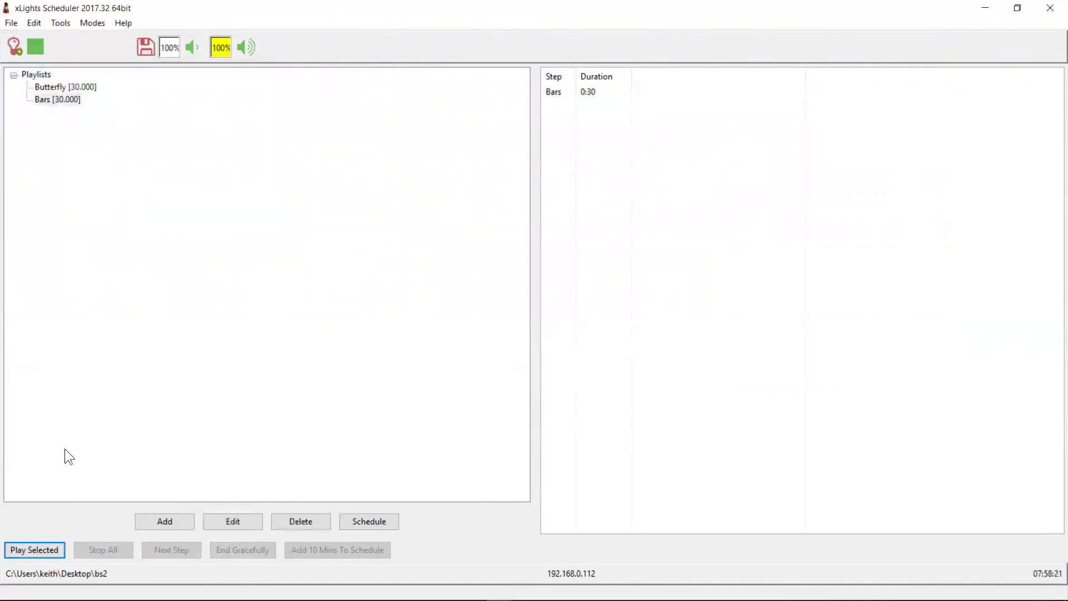
left_click(147, 45)
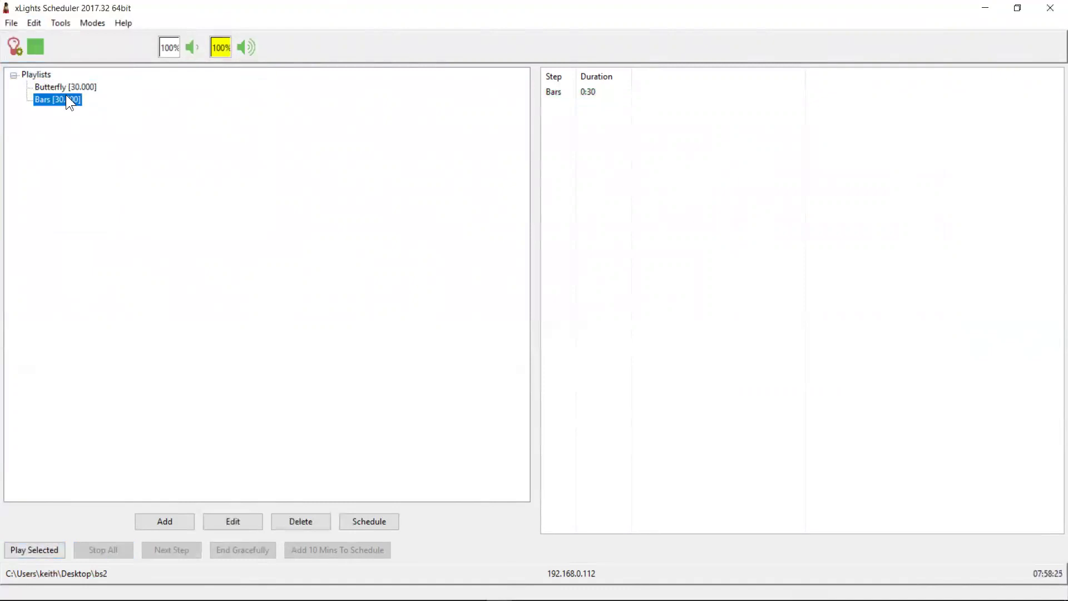
left_click(33, 545)
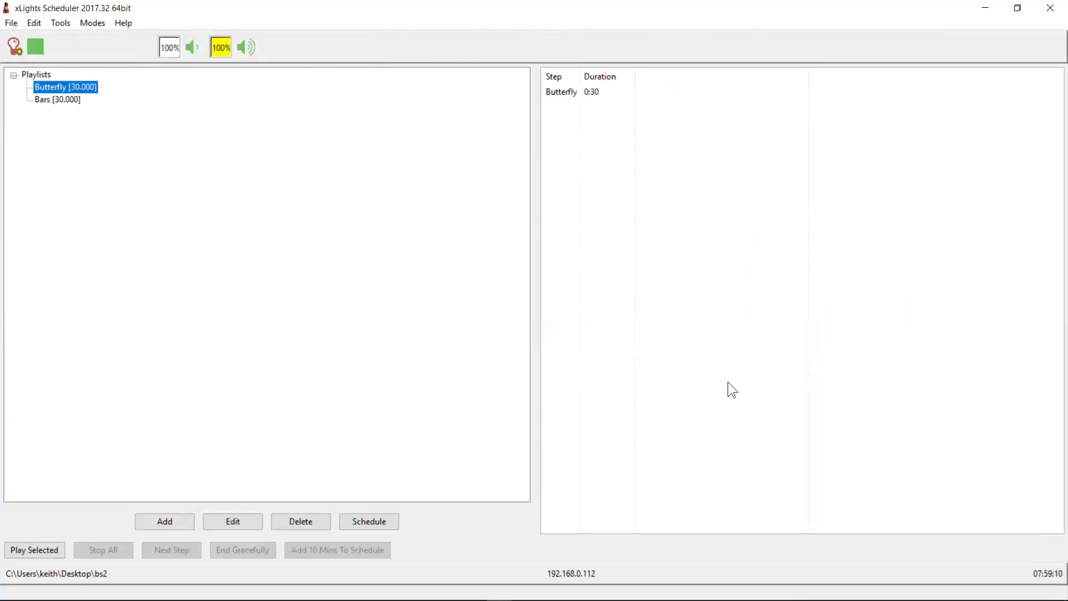
Step: Enable channel limiting for the sequence in the Butterfly playlist, and calculate 50*10*3 in the Windows Calculator
double_click(74, 90)
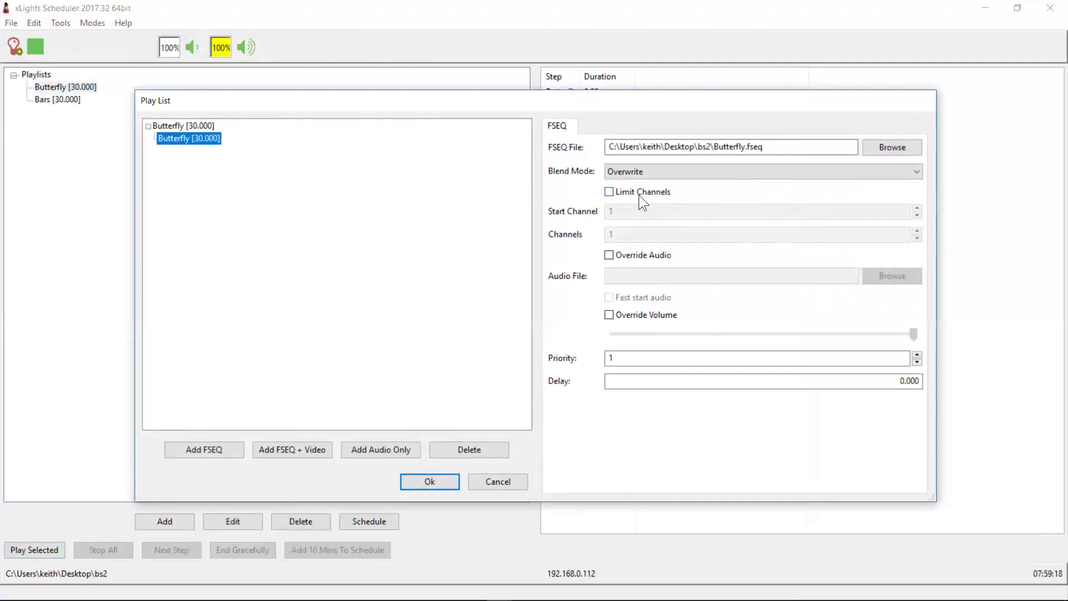
left_click(609, 191)
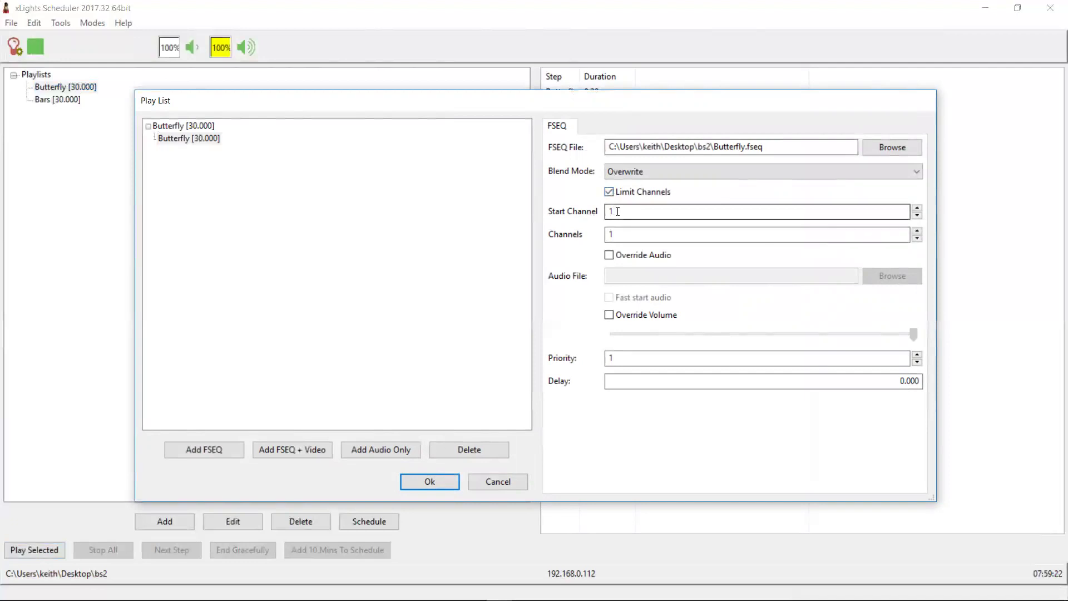
key("super+r")
type("calc")
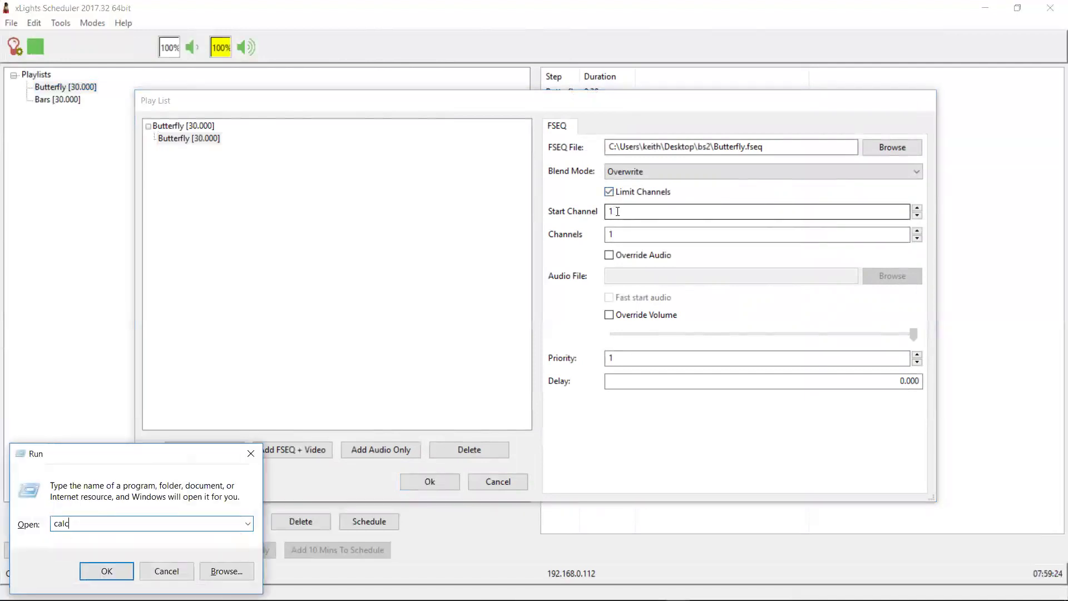
key("Return")
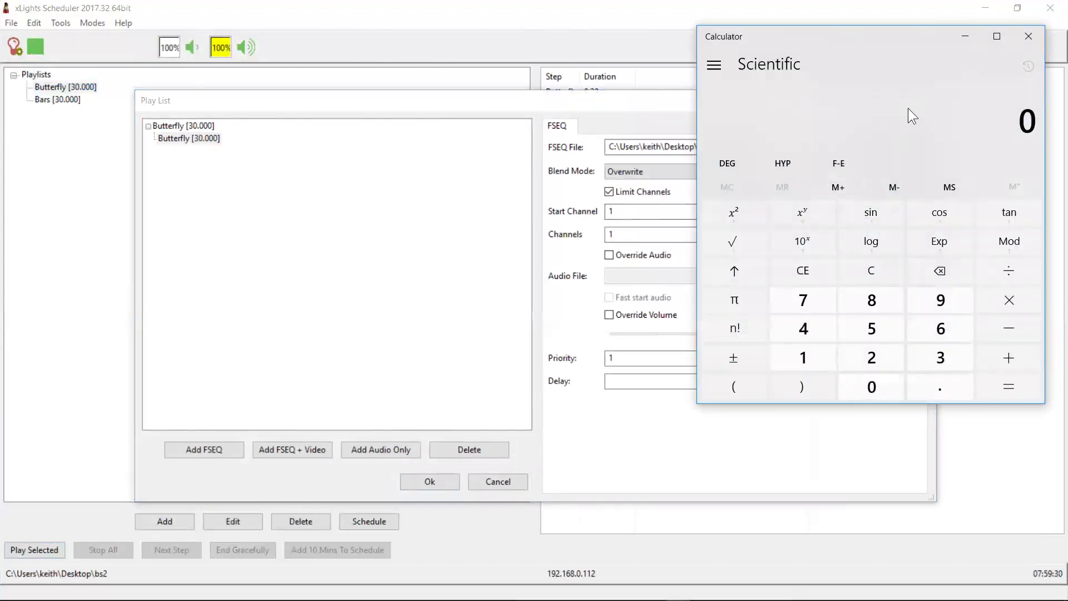
type("50*10*3")
key("Return")
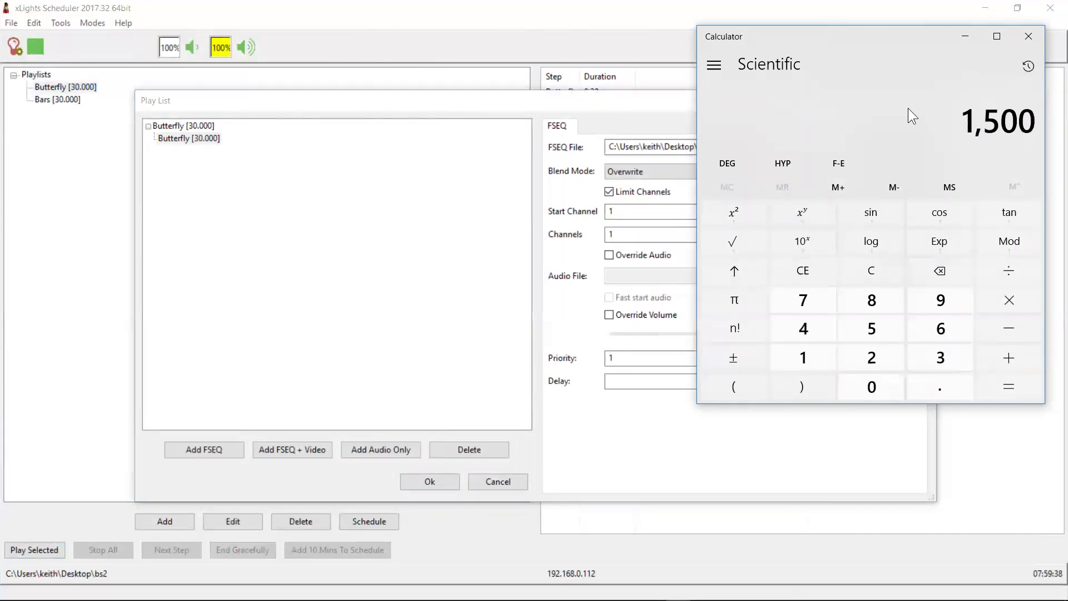
Step: Limit the Butterfly sequence to start channel 1500 with 4500 channels and accept the playlist changes
left_click(638, 212)
type("500")
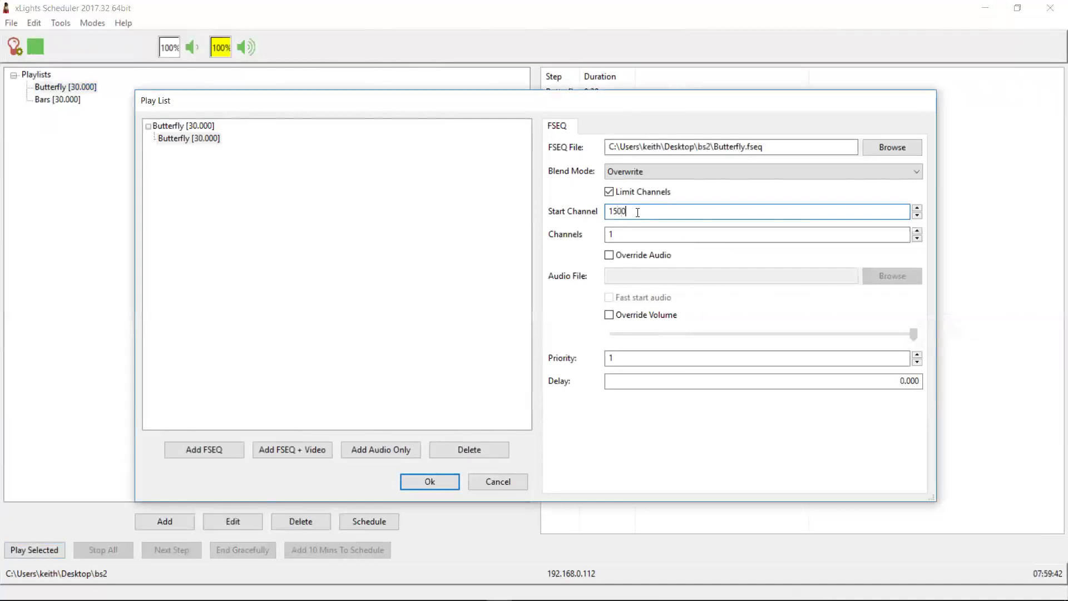
key("Tab")
key("ctrl+a")
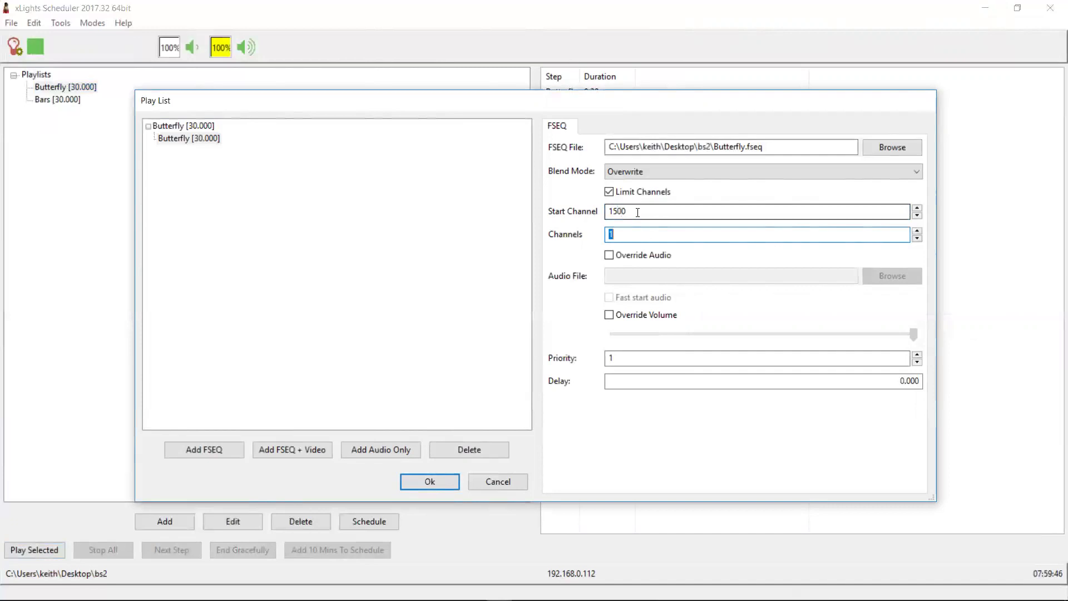
type("4500")
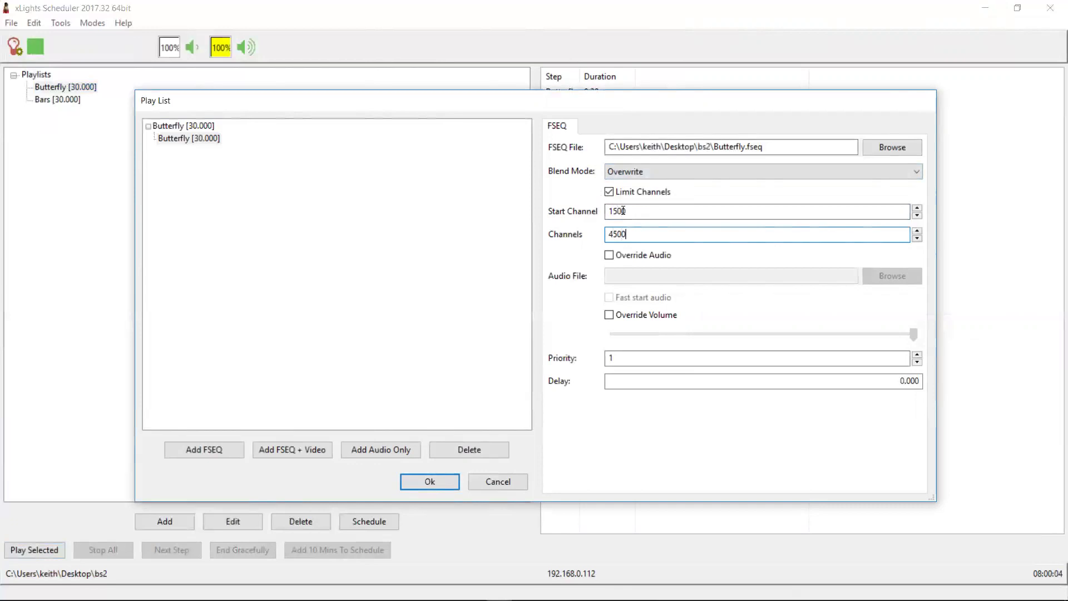
left_click(430, 477)
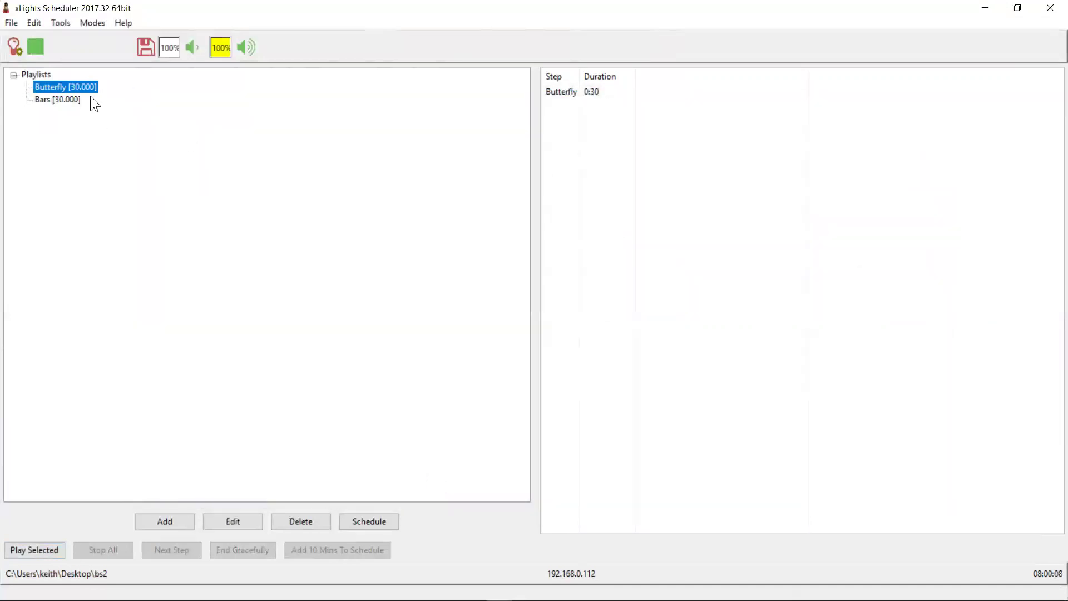
Step: Play and stop the Butterfly playlist, and play the Bars playlist to check the channel limit on the virtual matrix
left_click(52, 546)
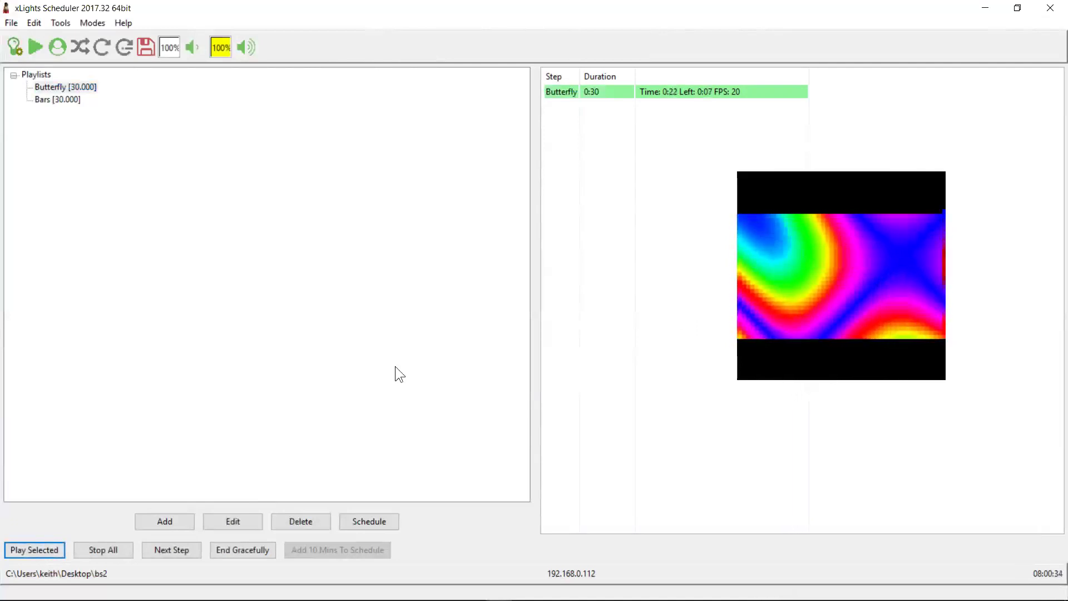
left_click(98, 551)
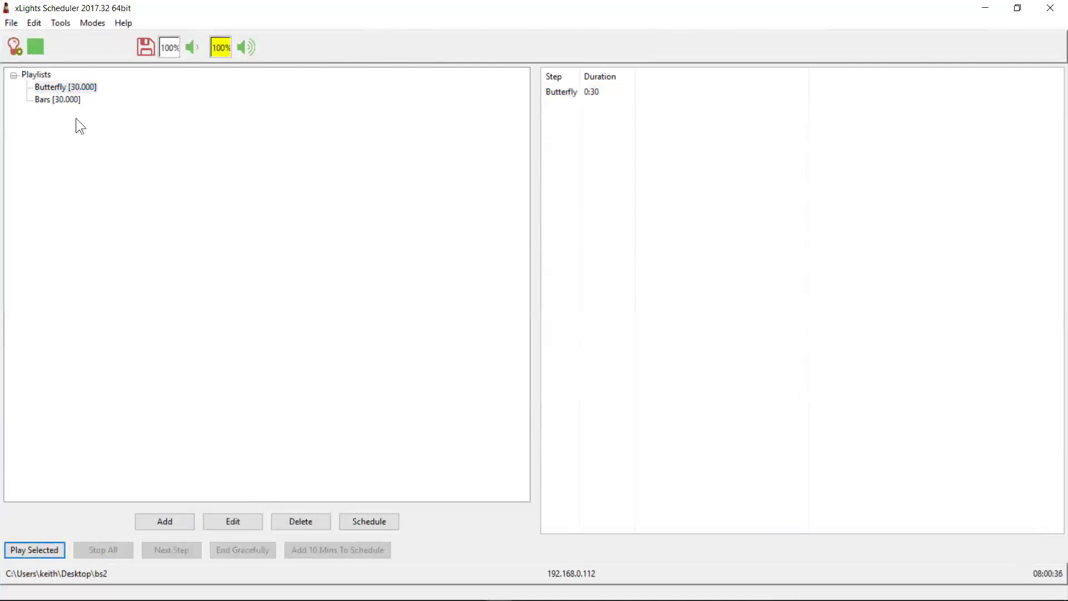
left_click(64, 100)
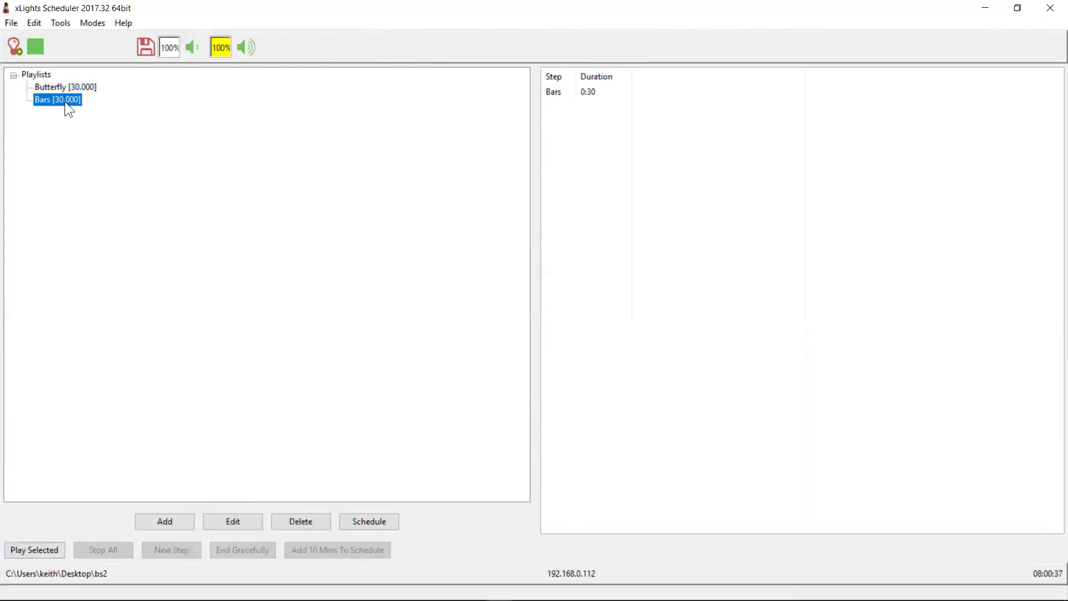
left_click(51, 550)
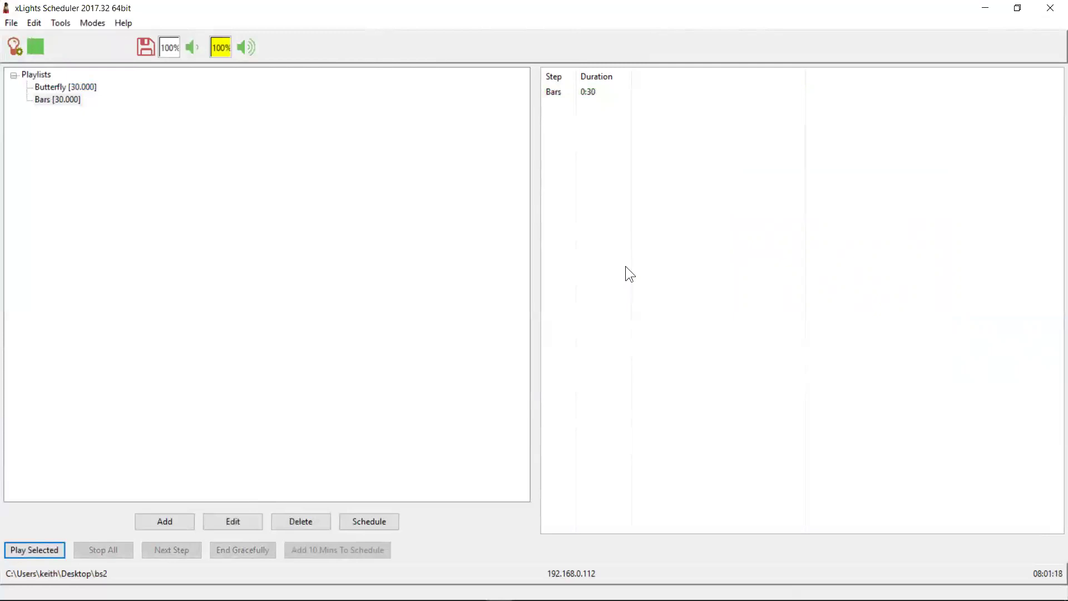
Step: Set the Butterfly sequence's blend mode to Average and accept the playlist changes
left_click(72, 88)
double_click(73, 86)
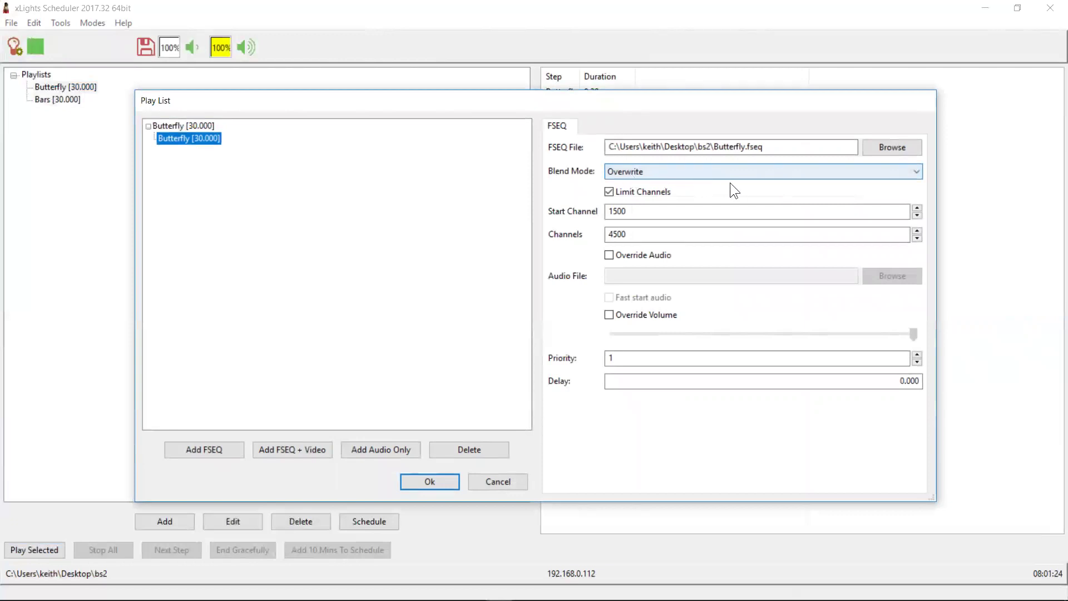
left_click(676, 168)
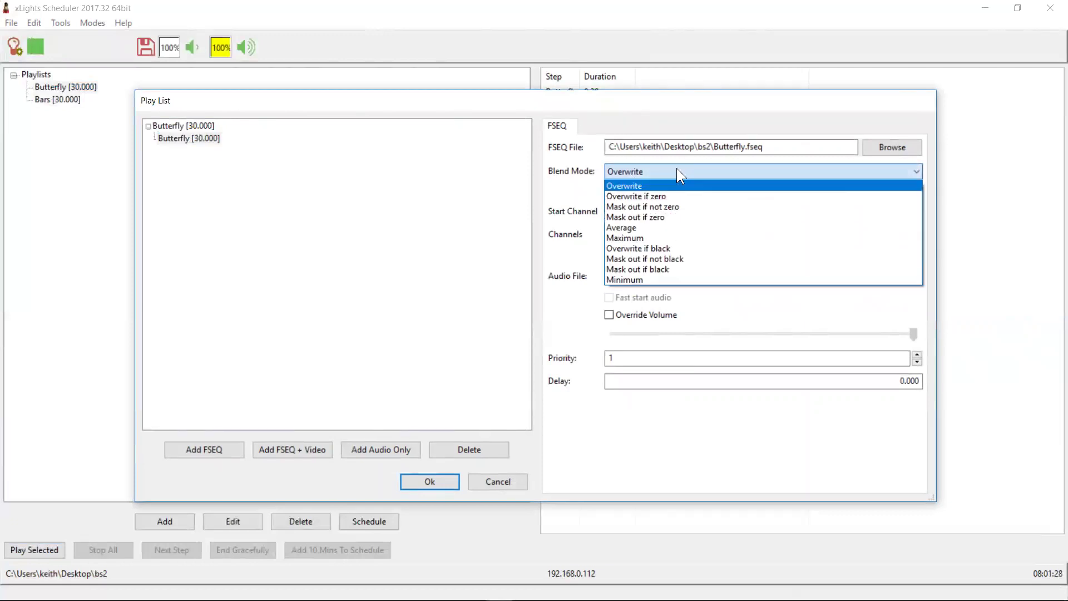
left_click(658, 227)
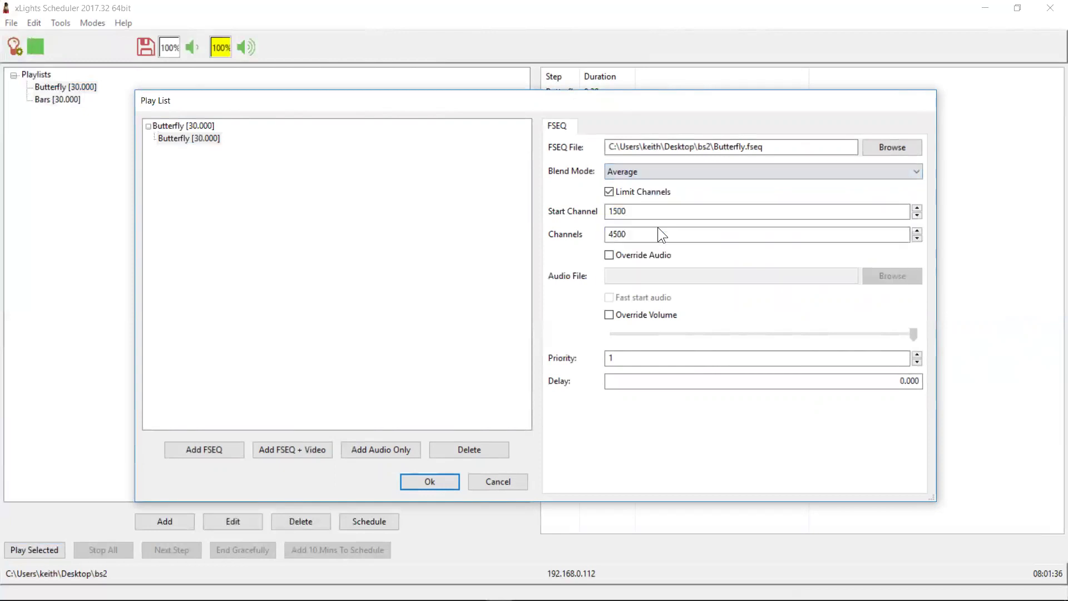
left_click(440, 480)
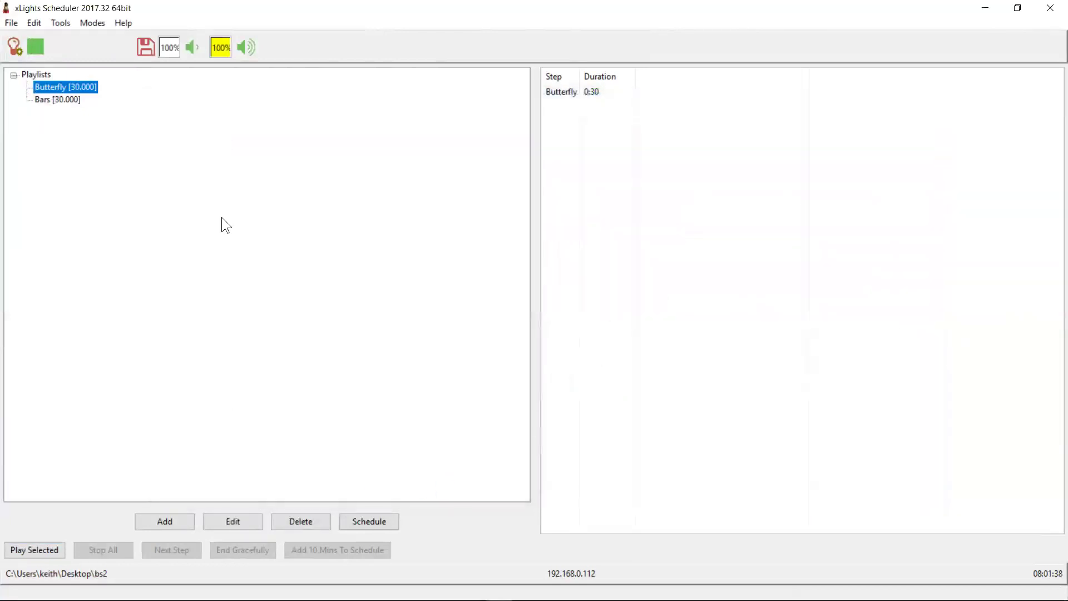
Step: Play the Bars playlist to check how it blends with the averaged Butterfly background
left_click(76, 100)
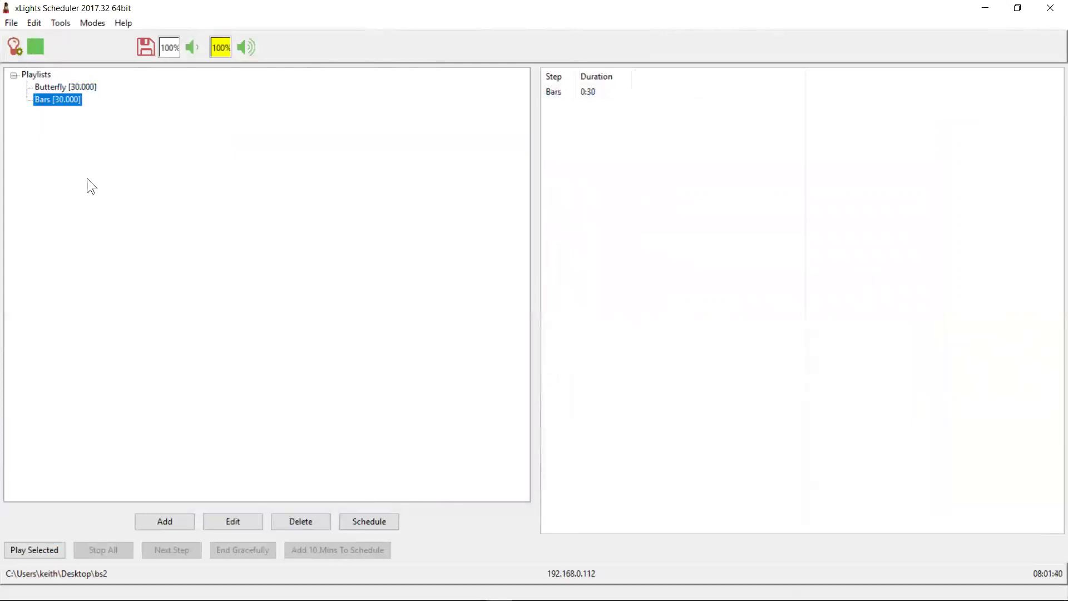
left_click(50, 542)
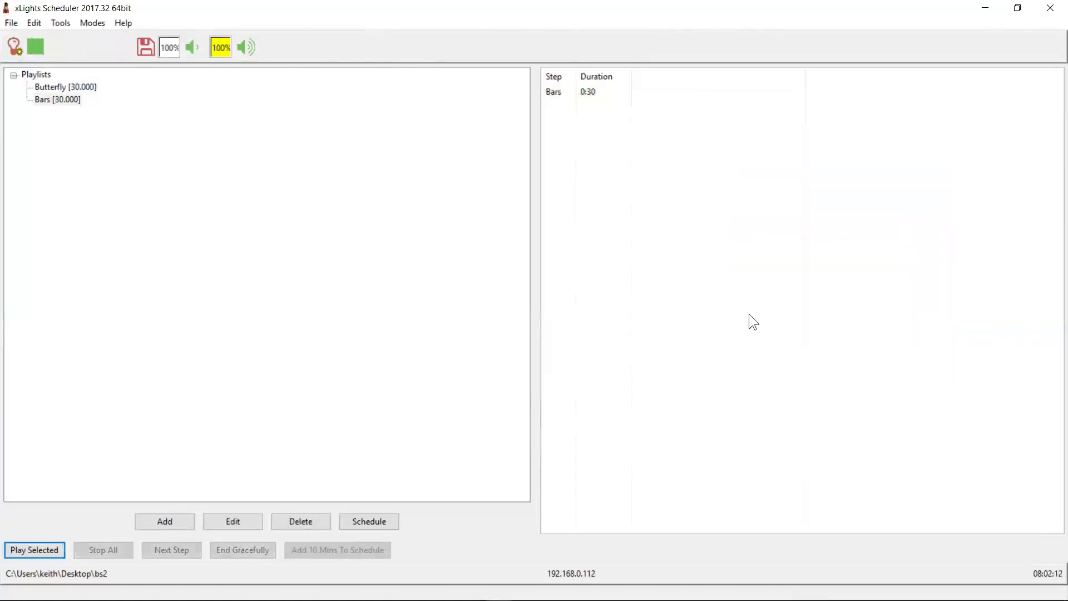
left_click(149, 90)
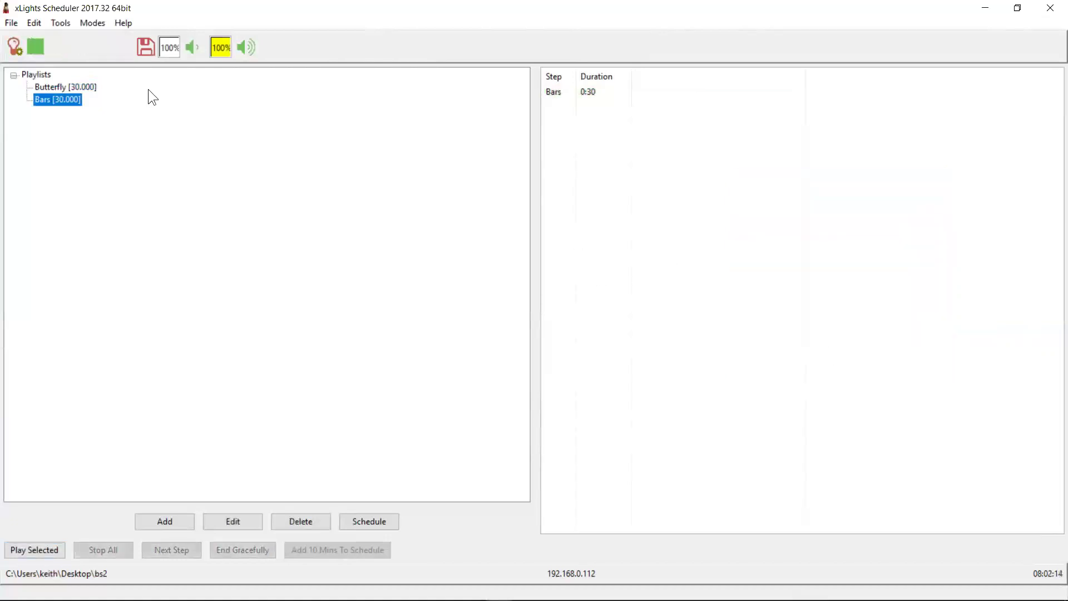